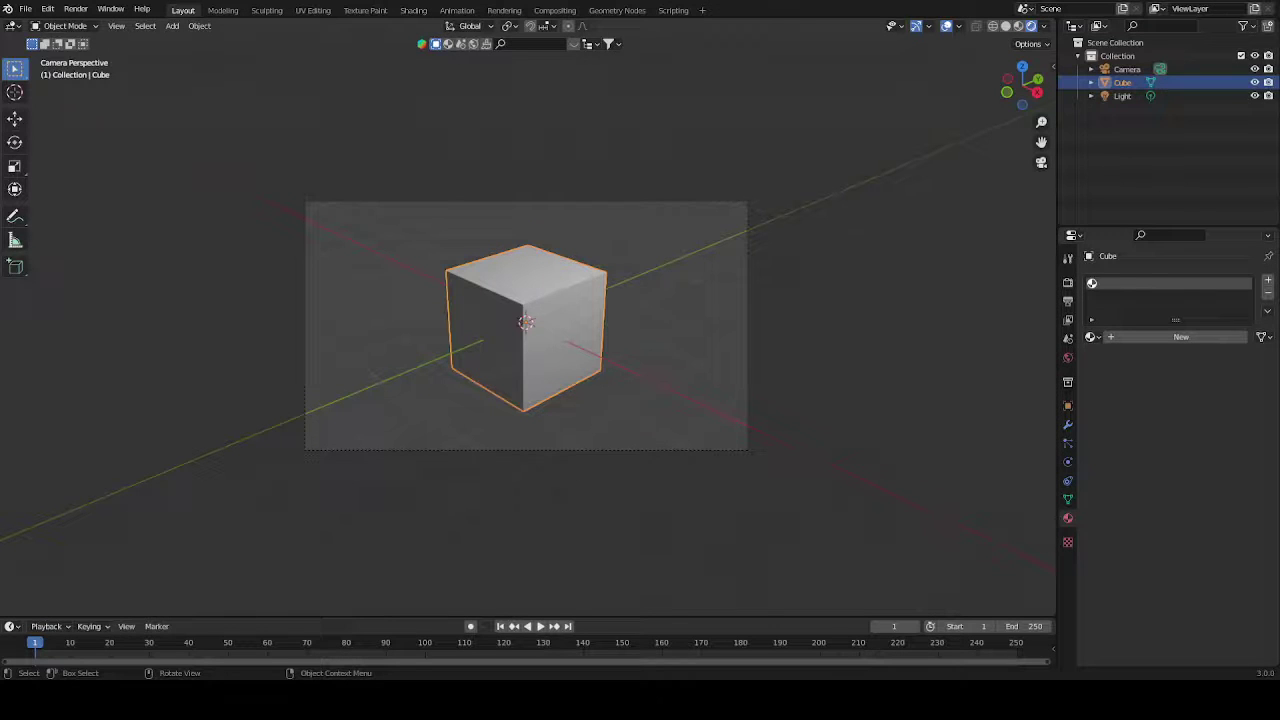
# Set the scene's render engine to Cycles and its render device to GPU Compute
pyautogui.click(1067, 259)
pyautogui.click(1067, 283)
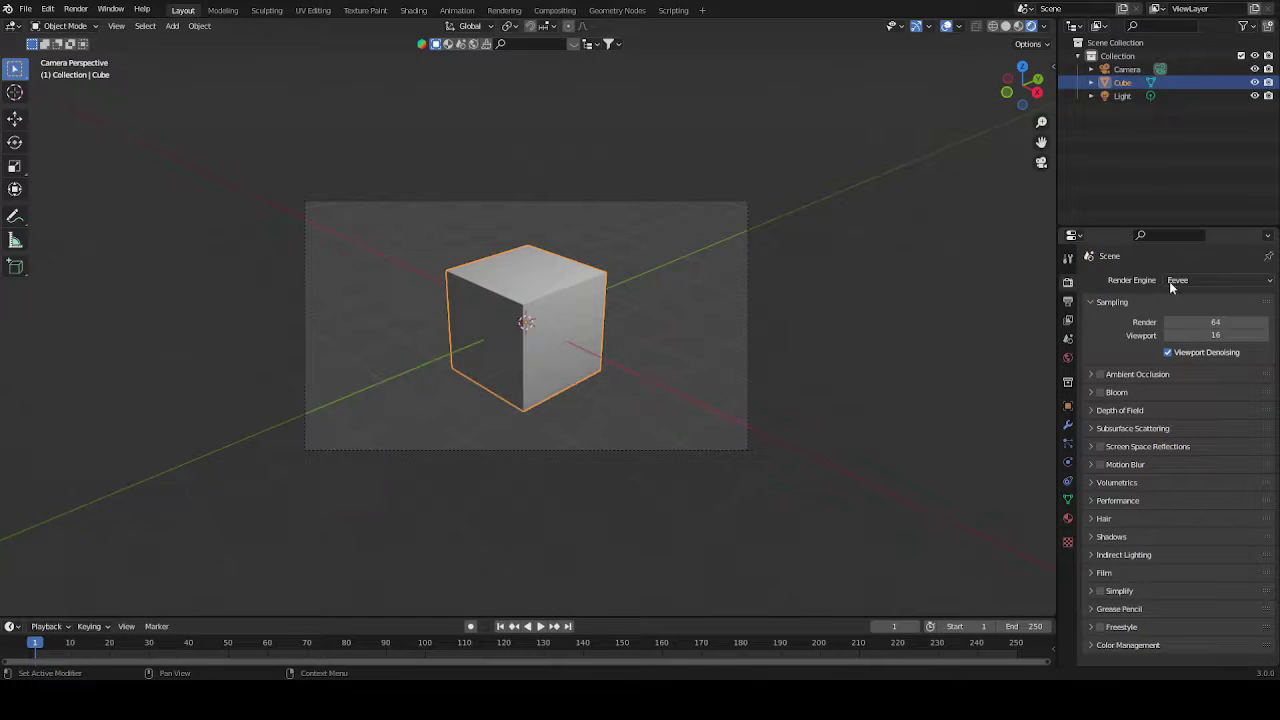
pyautogui.click(1183, 281)
pyautogui.click(1179, 325)
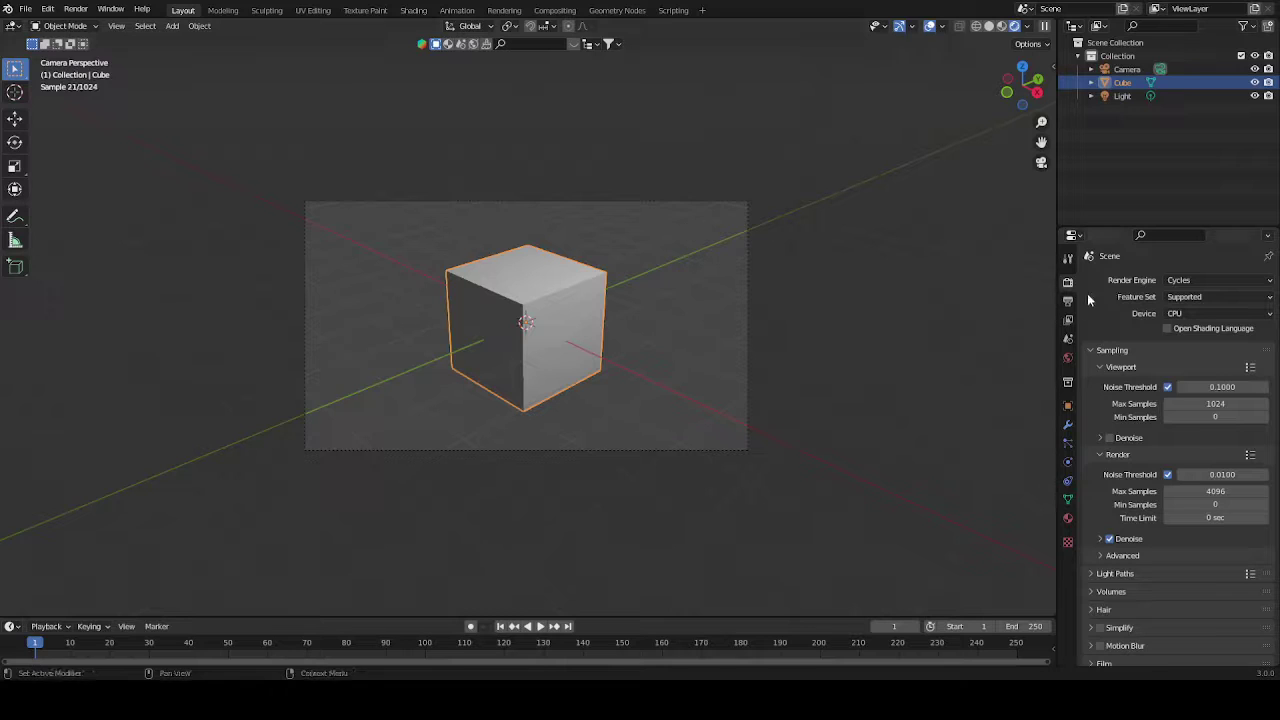
pyautogui.click(1192, 314)
pyautogui.click(1190, 342)
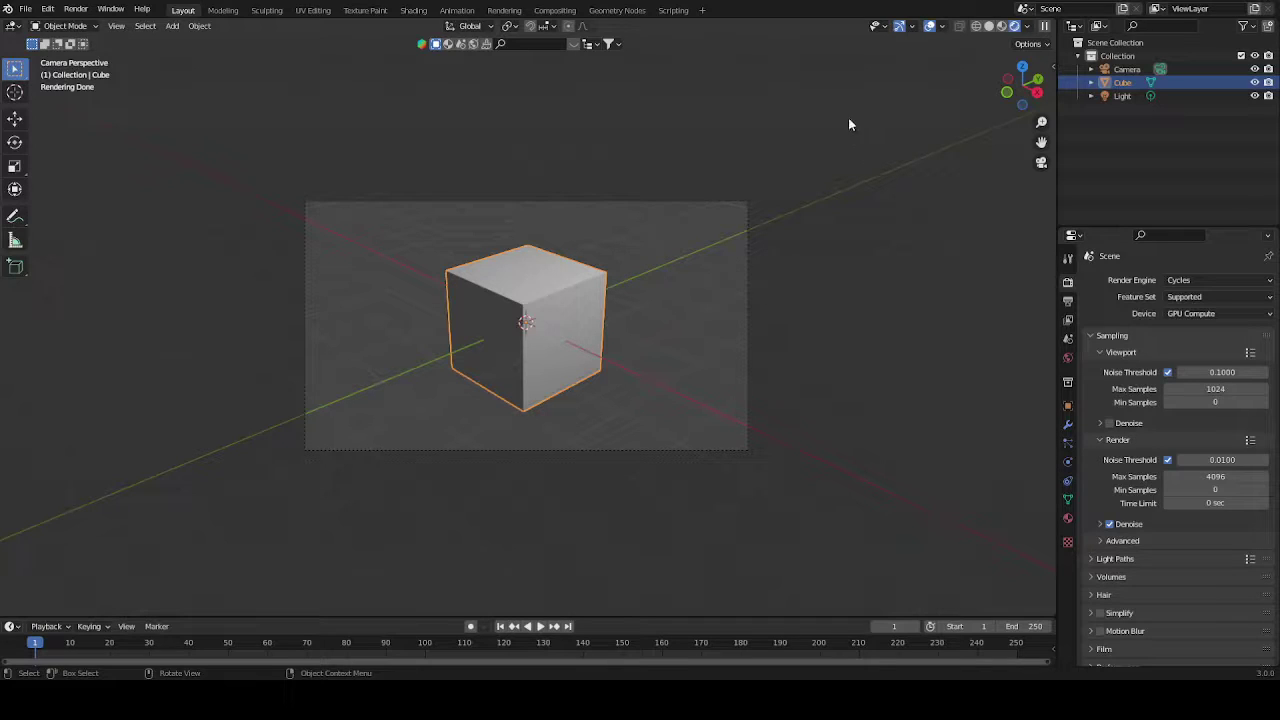
pyautogui.click(18, 9)
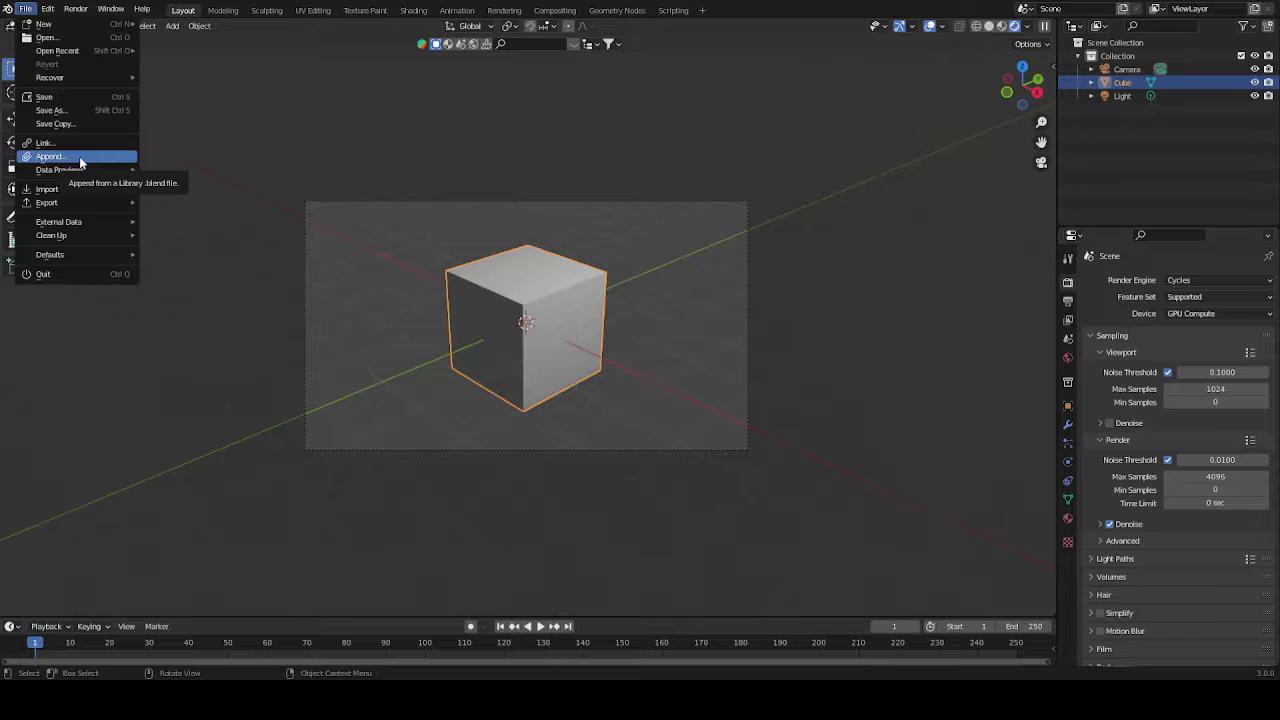
pyautogui.click(872, 108)
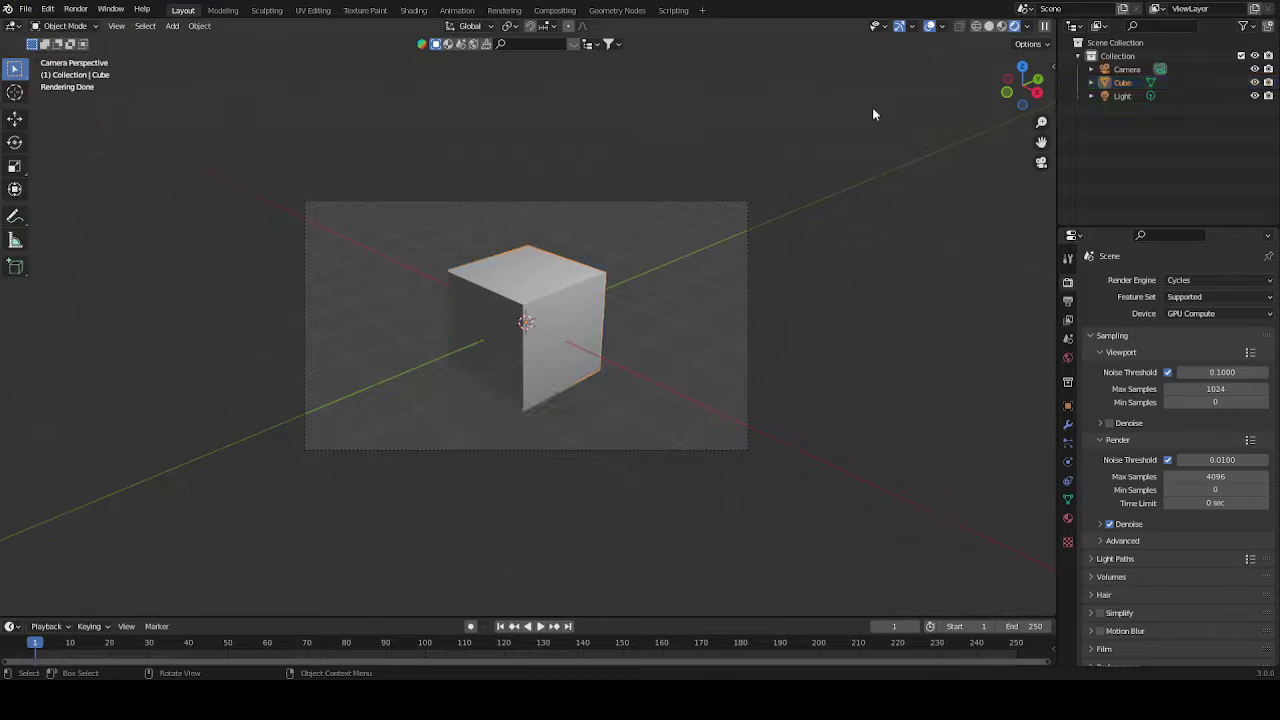
pyautogui.click(1067, 519)
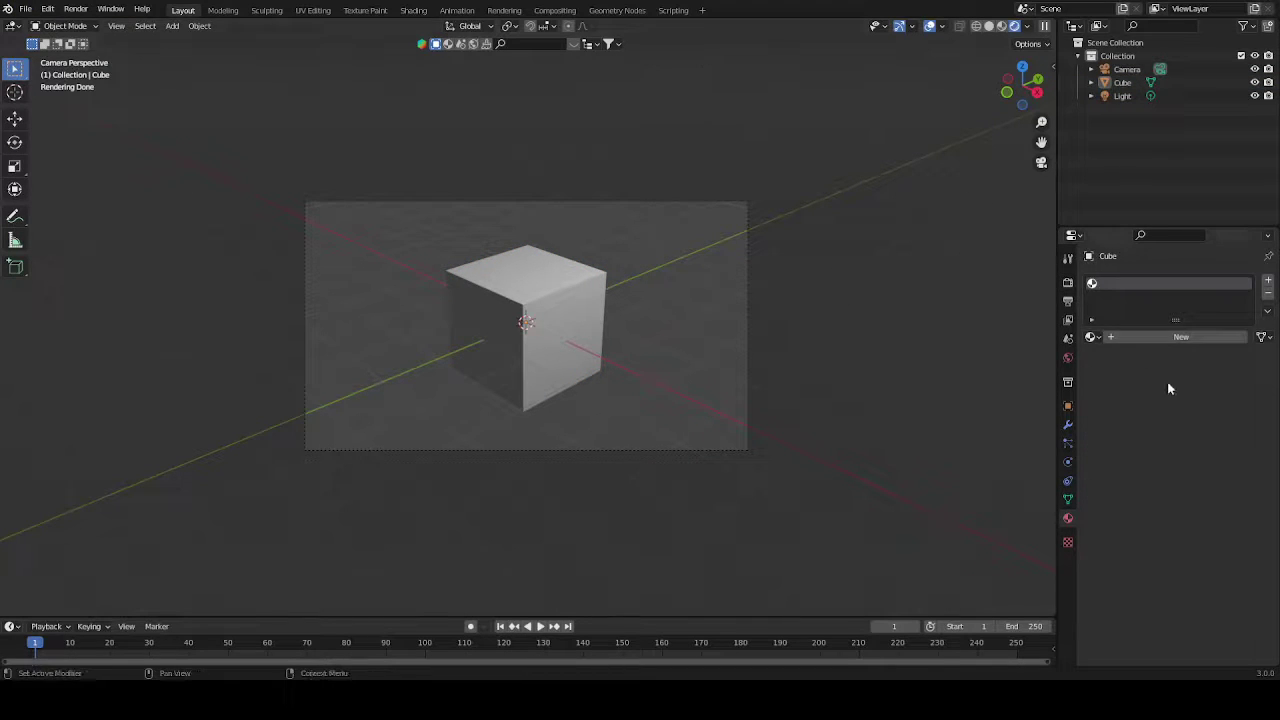
# Switch to the Shading workspace and show the cube through the camera in Rendered viewport shading
pyautogui.click(413, 10)
pyautogui.press('KP_0')
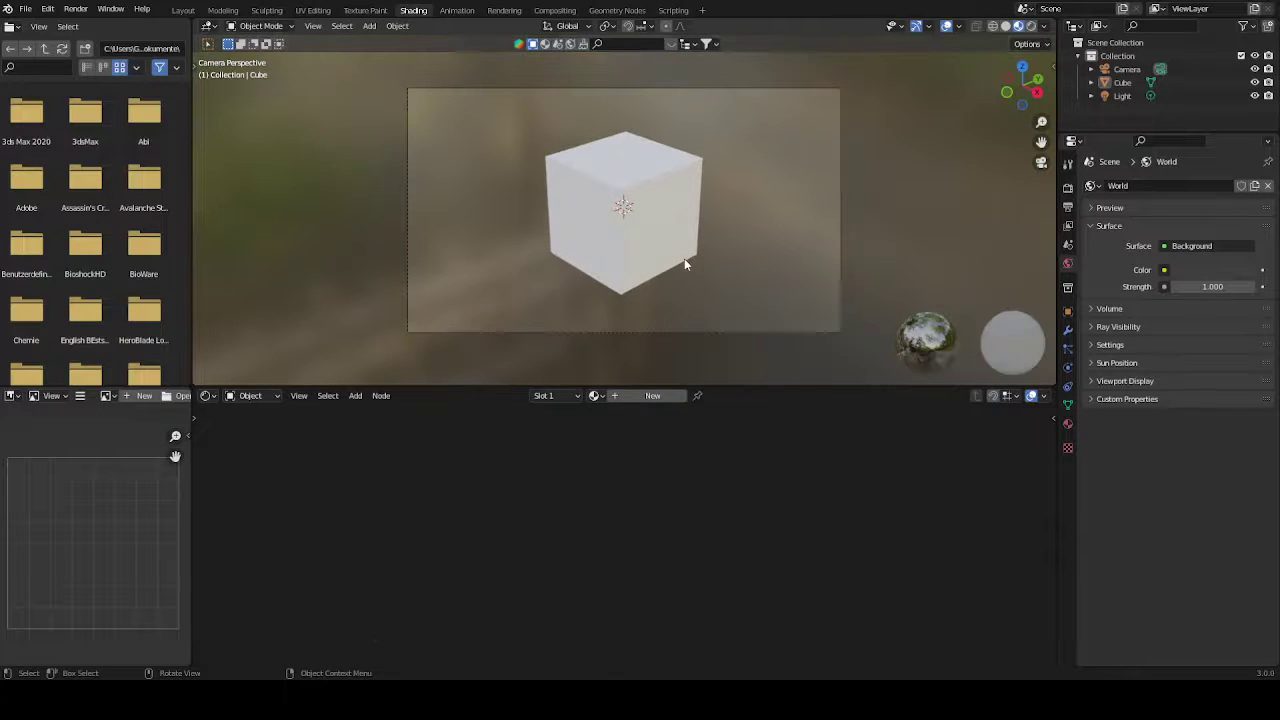
pyautogui.press('z')
pyautogui.click(668, 133)
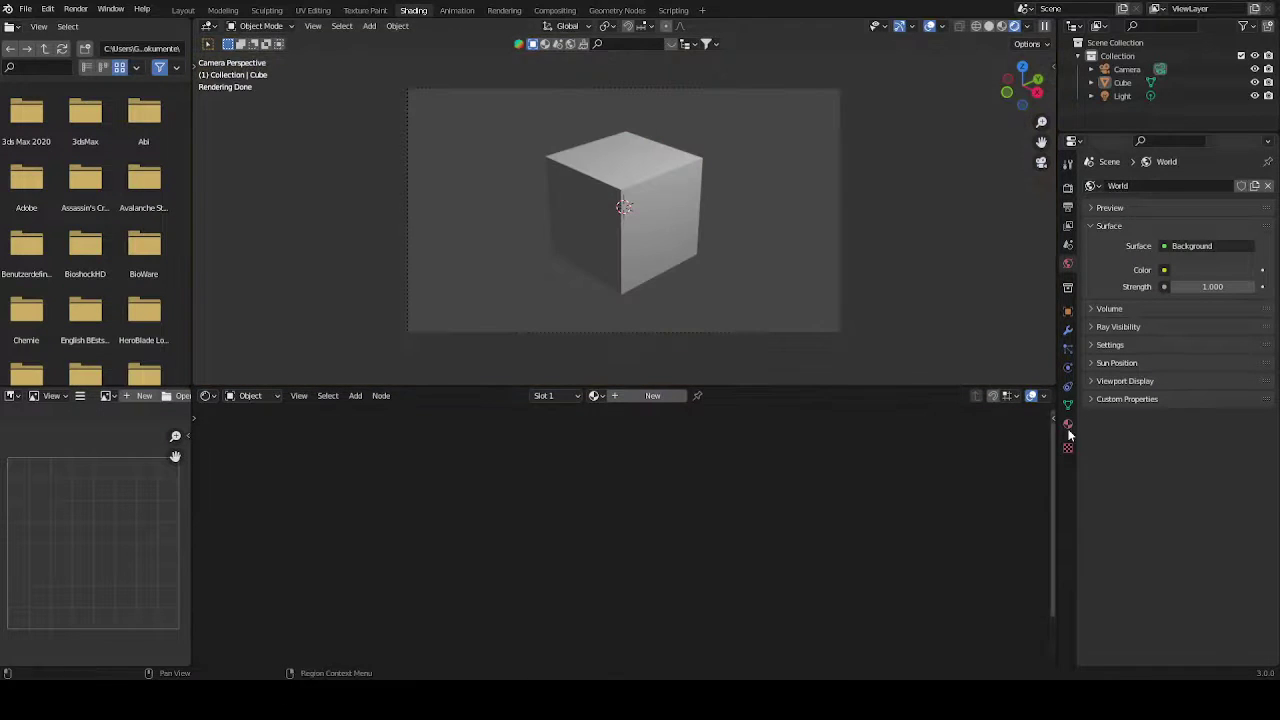
# Create a new material for the cube in a widened Properties editor
pyautogui.click(1067, 423)
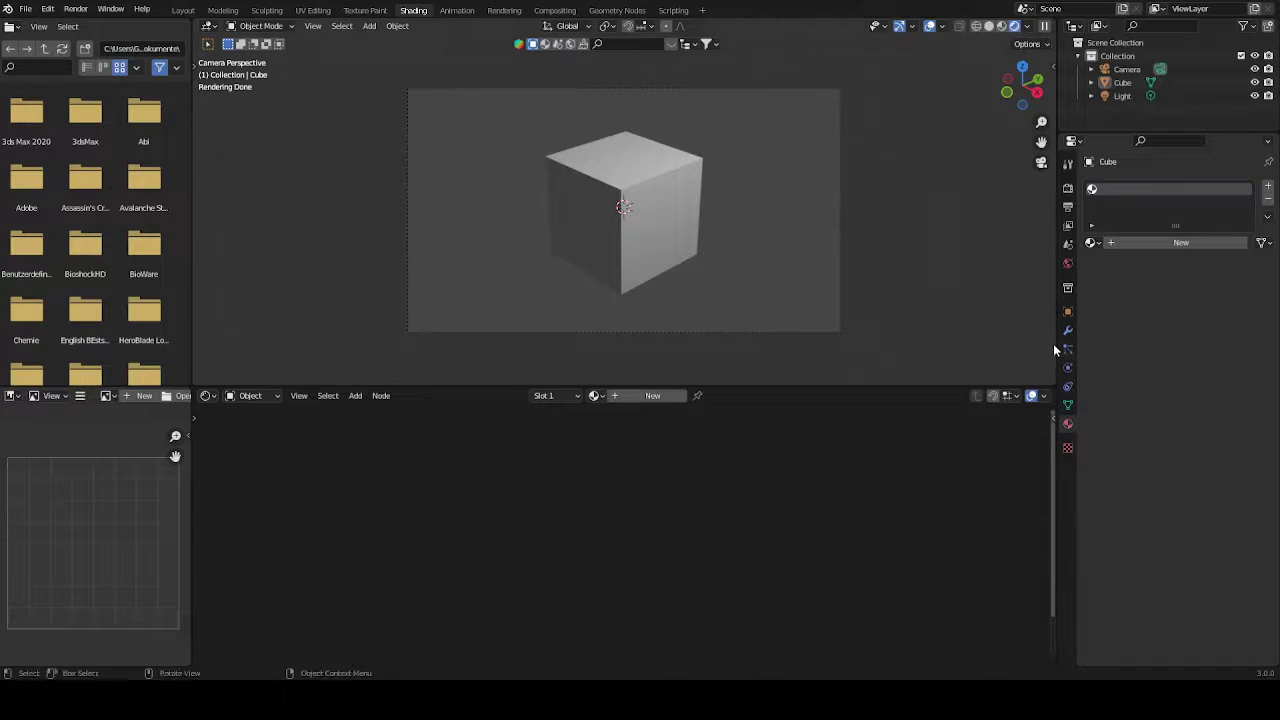
pyautogui.moveTo(1054, 343); pyautogui.dragTo(903, 340)
pyautogui.click(1005, 242)
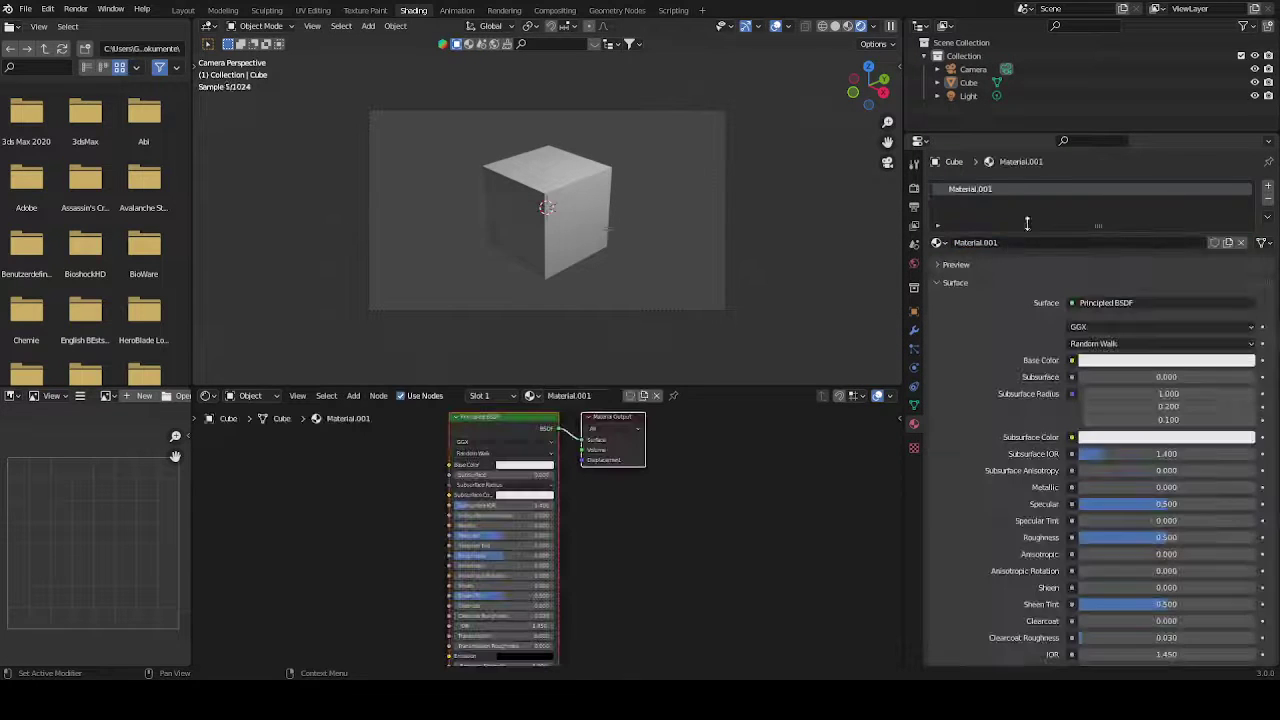
# Expand the Material Library VX section of the material properties and load the Sci Fi library
pyautogui.scroll(-7, 982, 498)
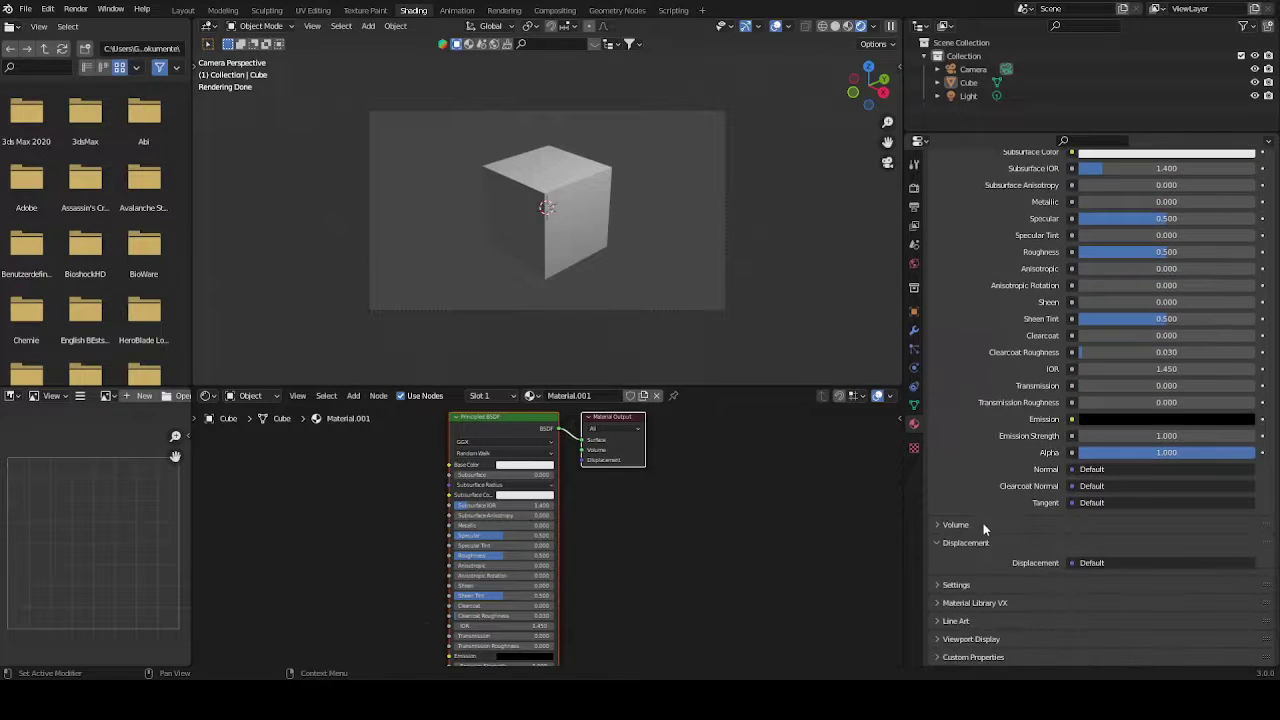
pyautogui.click(935, 585)
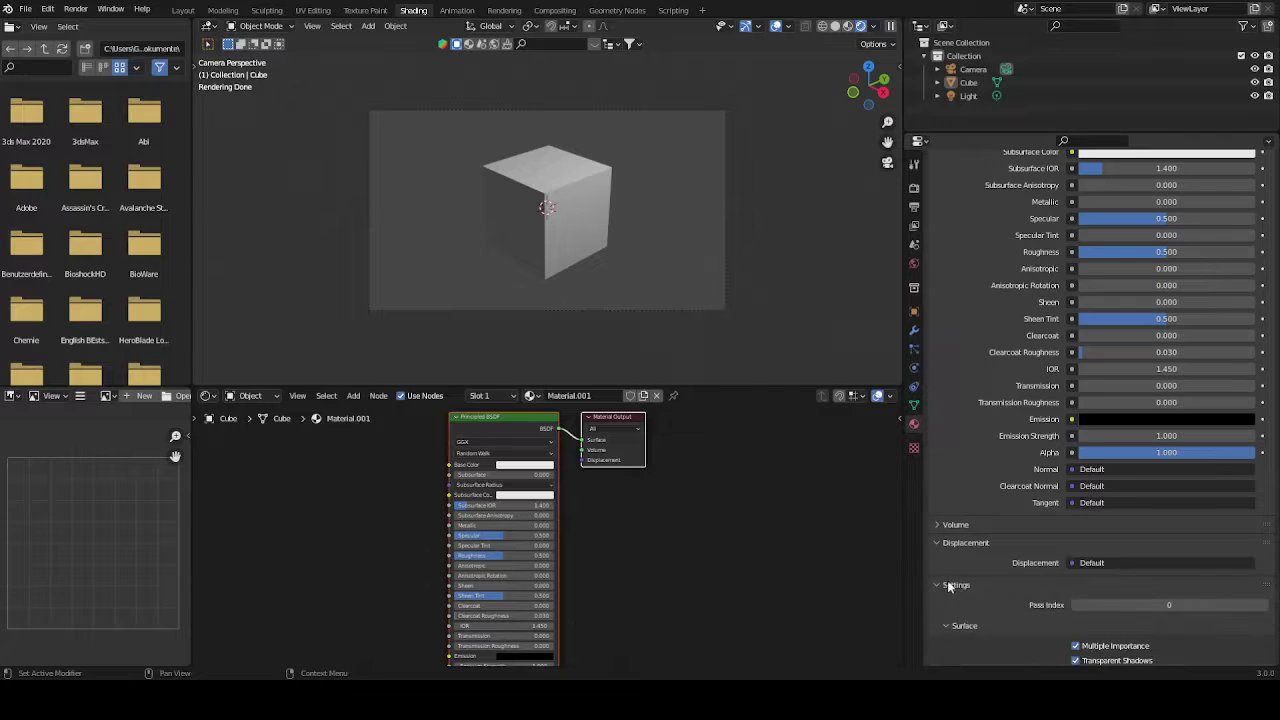
pyautogui.click(942, 584)
pyautogui.click(938, 603)
pyautogui.scroll(-5, 951, 591)
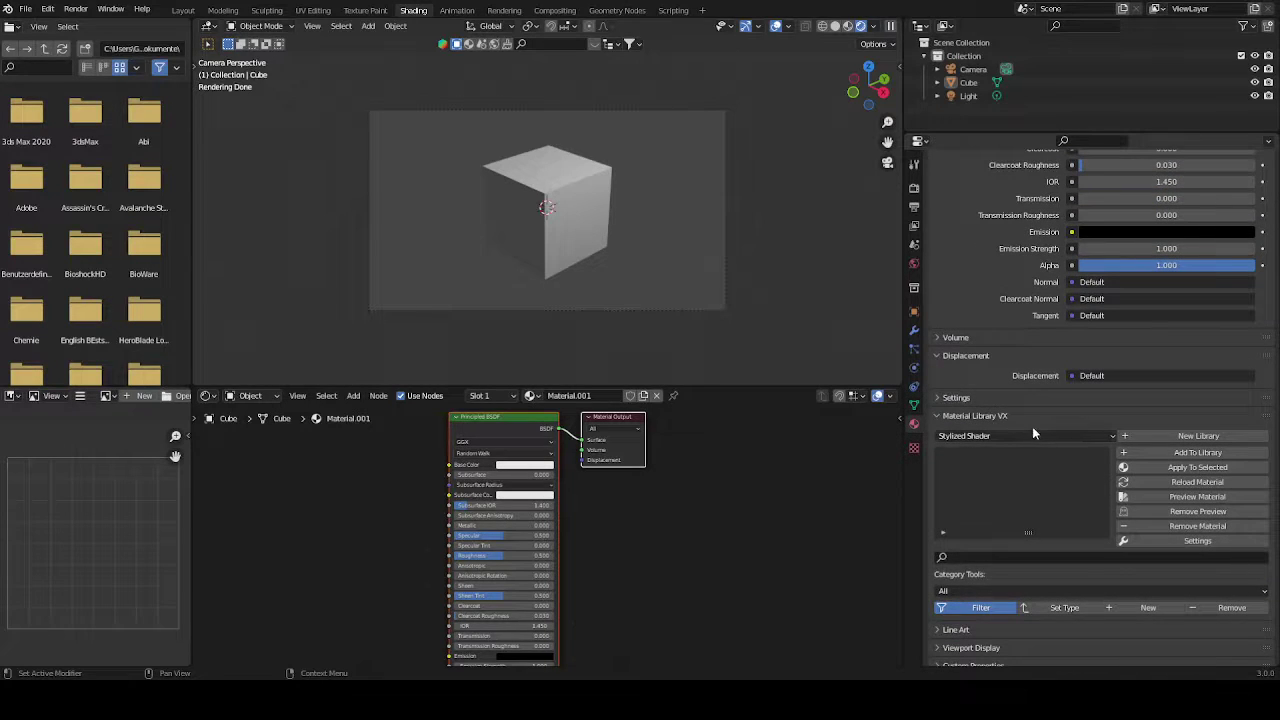
pyautogui.click(1022, 434)
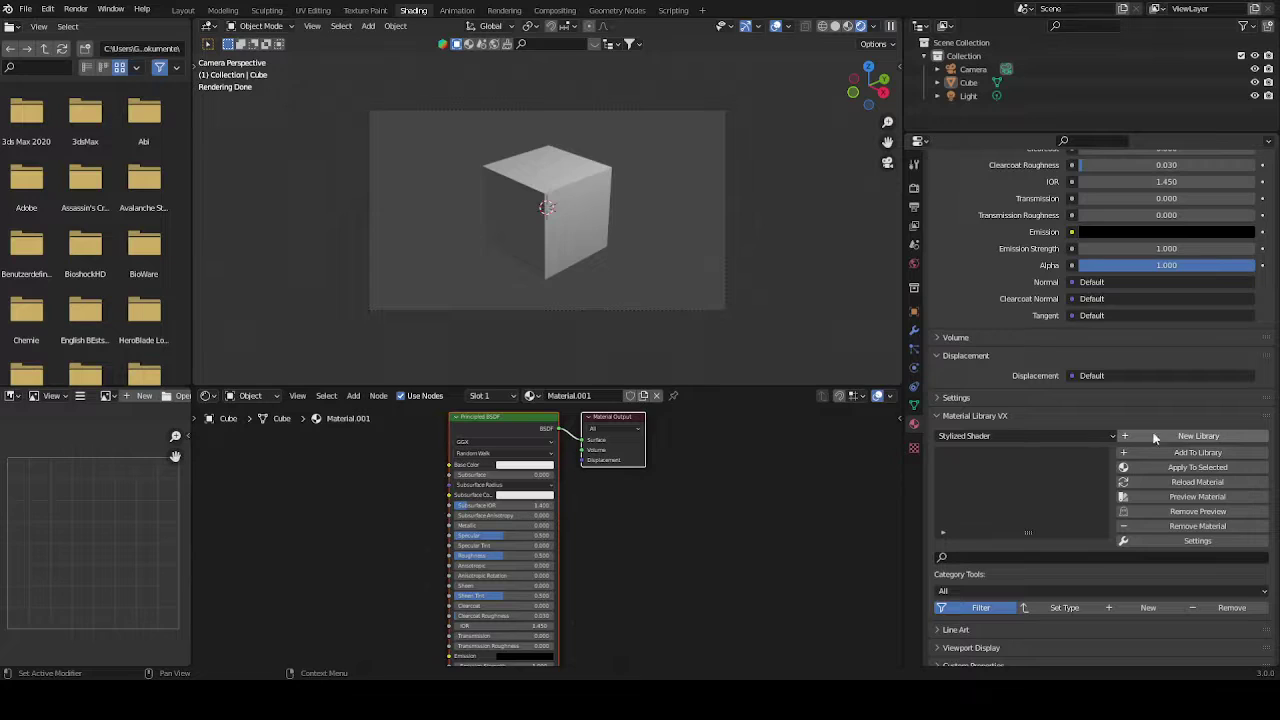
pyautogui.click(1019, 431)
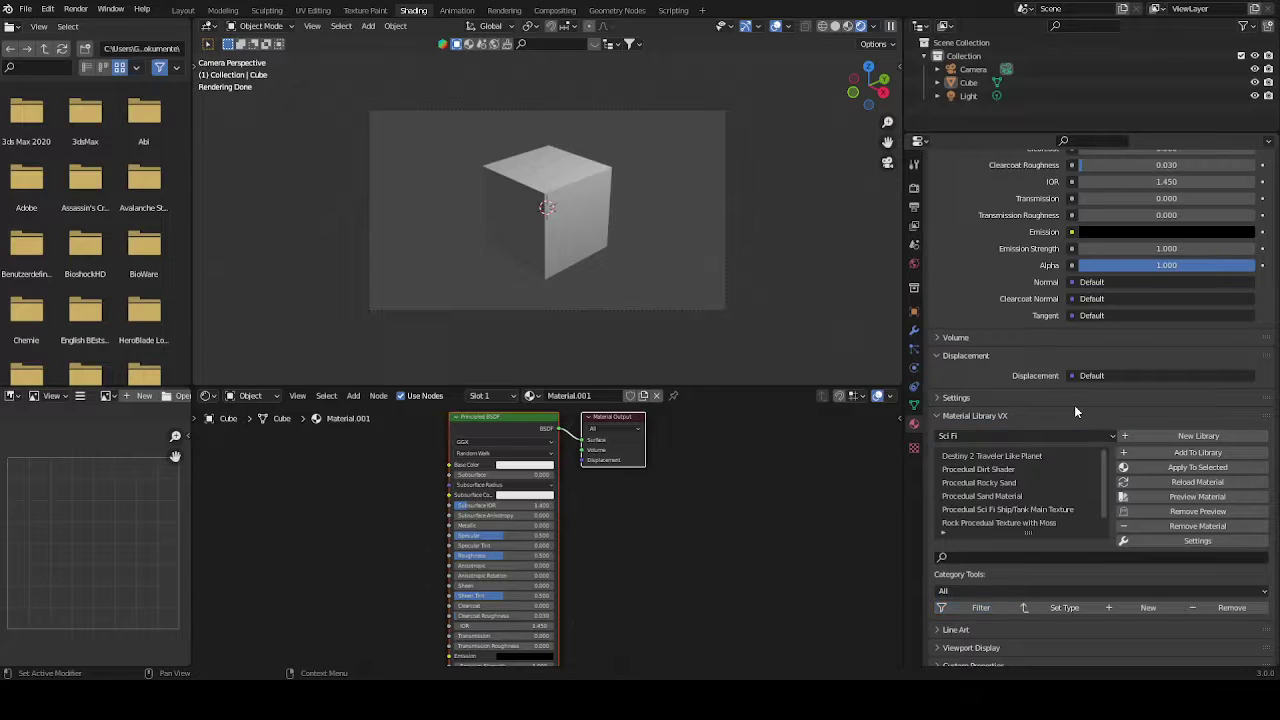
# Apply the Procedual Rocky Sand material from the Sci Fi library to the cube
pyautogui.scroll(-1, 1046, 474)
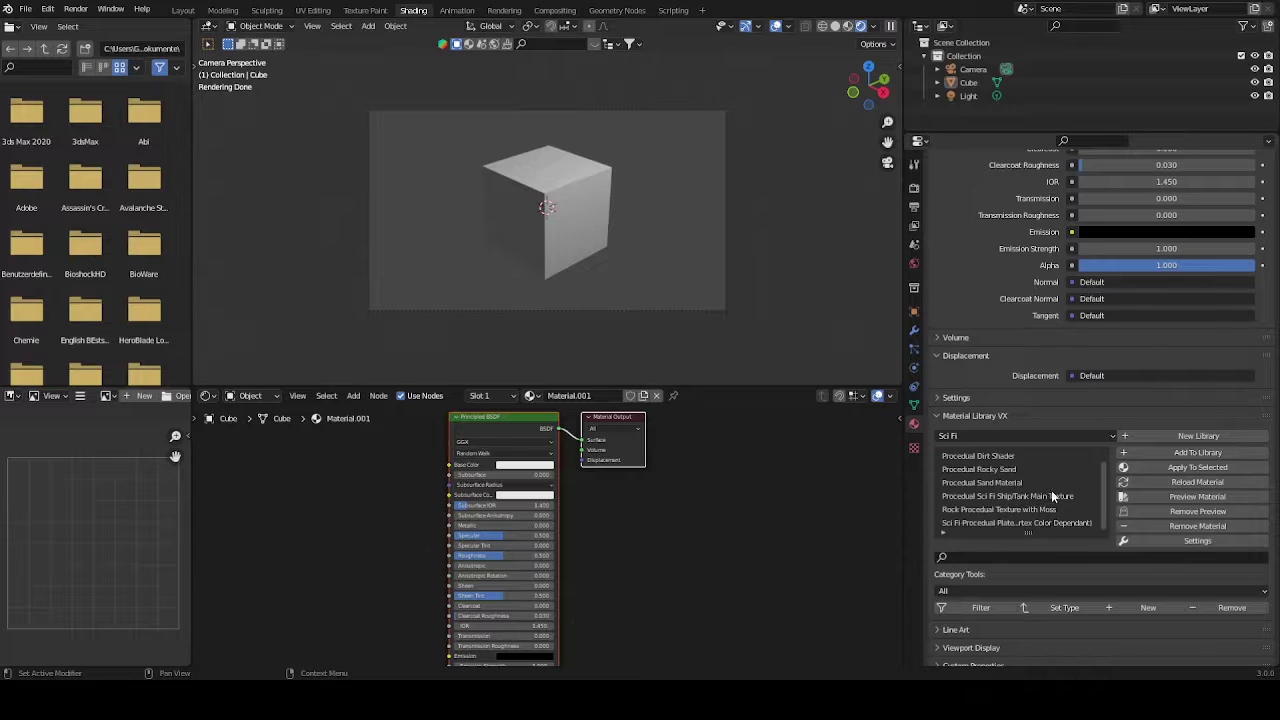
pyautogui.scroll(1, 1051, 495)
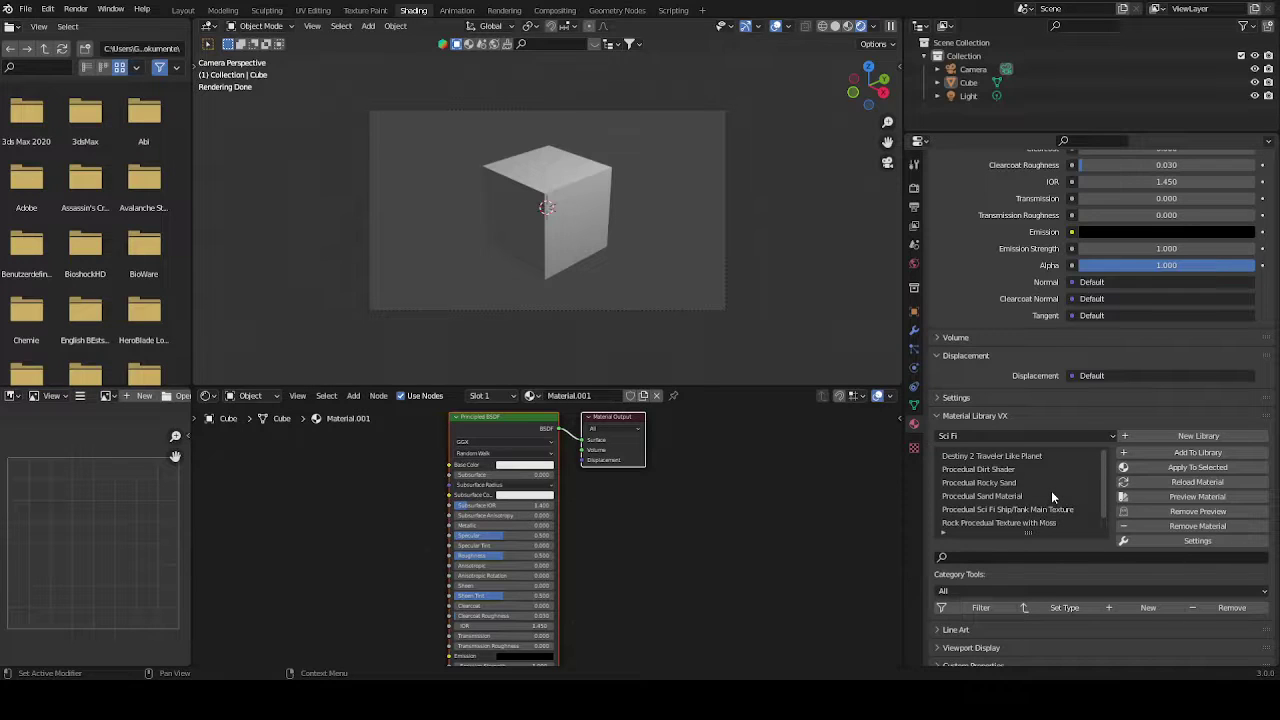
pyautogui.click(1058, 469)
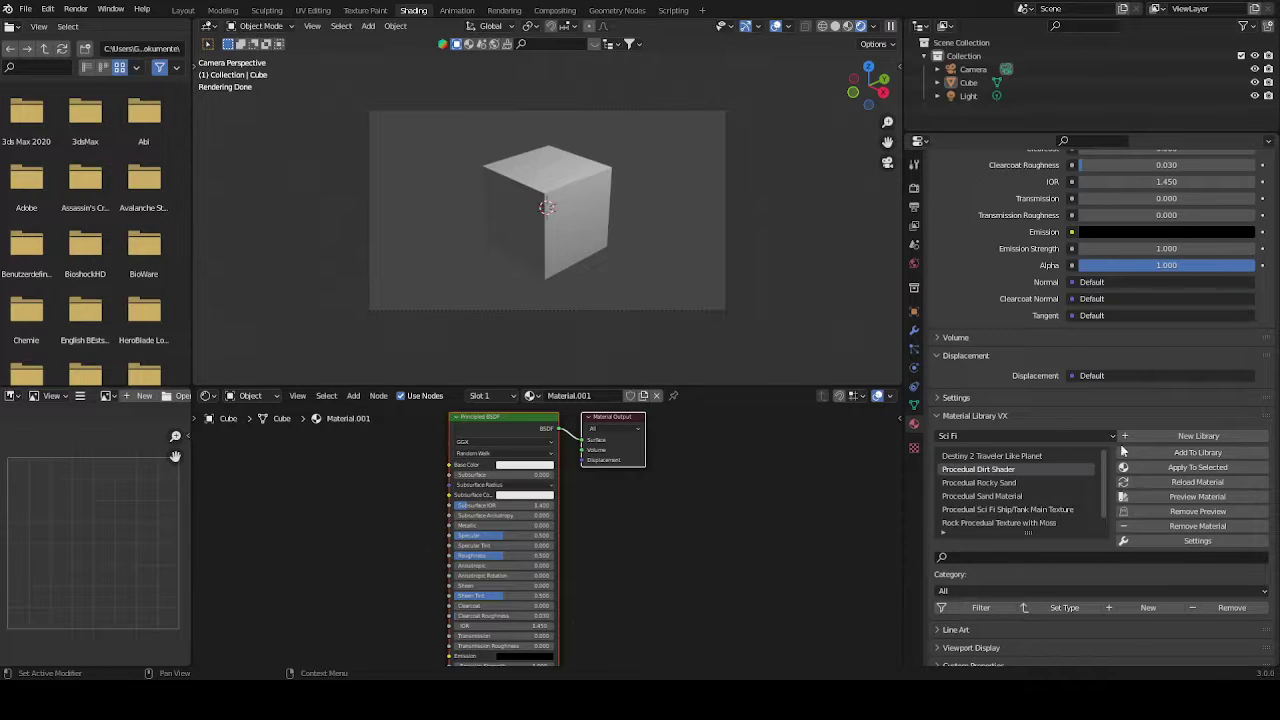
pyautogui.click(1005, 484)
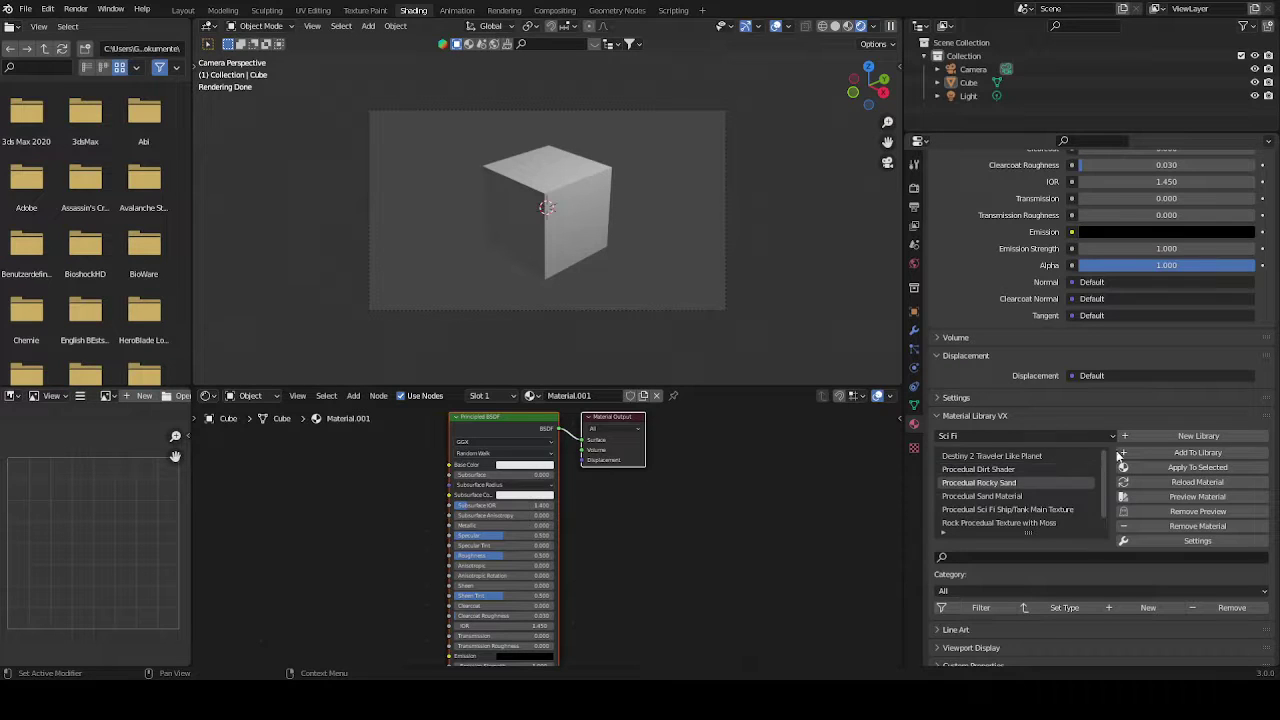
pyautogui.click(1205, 467)
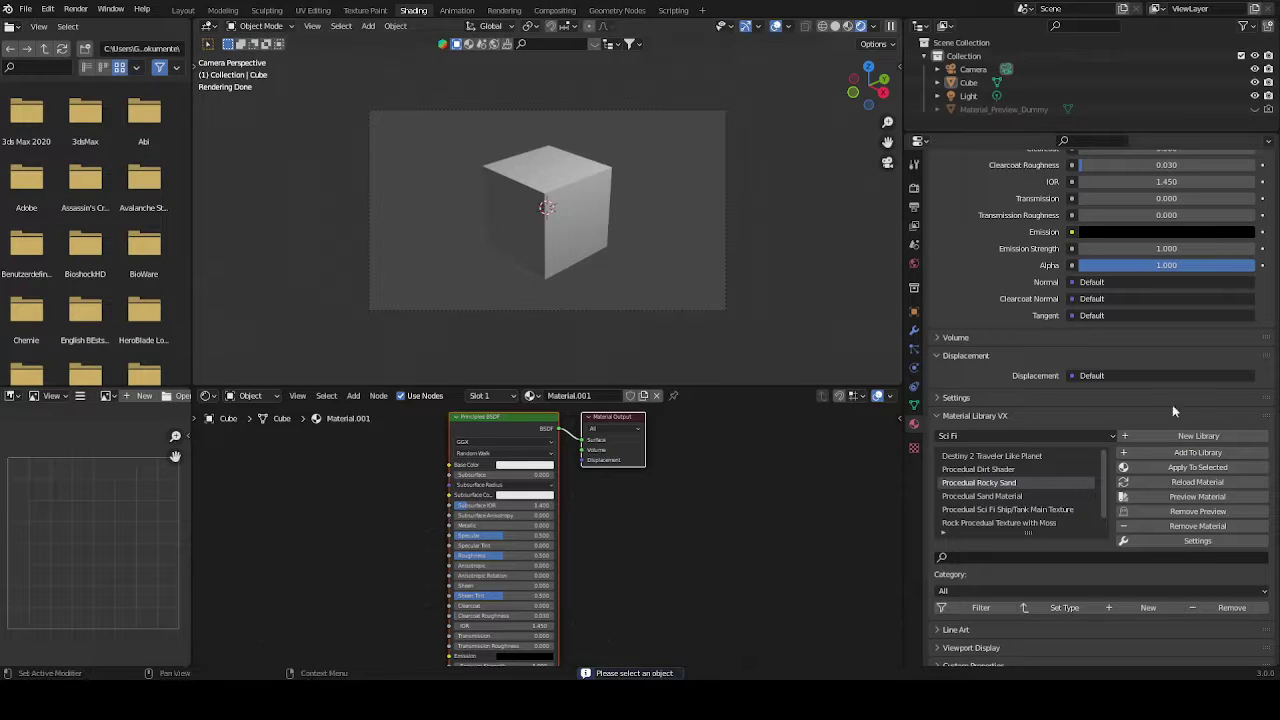
pyautogui.click(565, 178)
pyautogui.click(1197, 467)
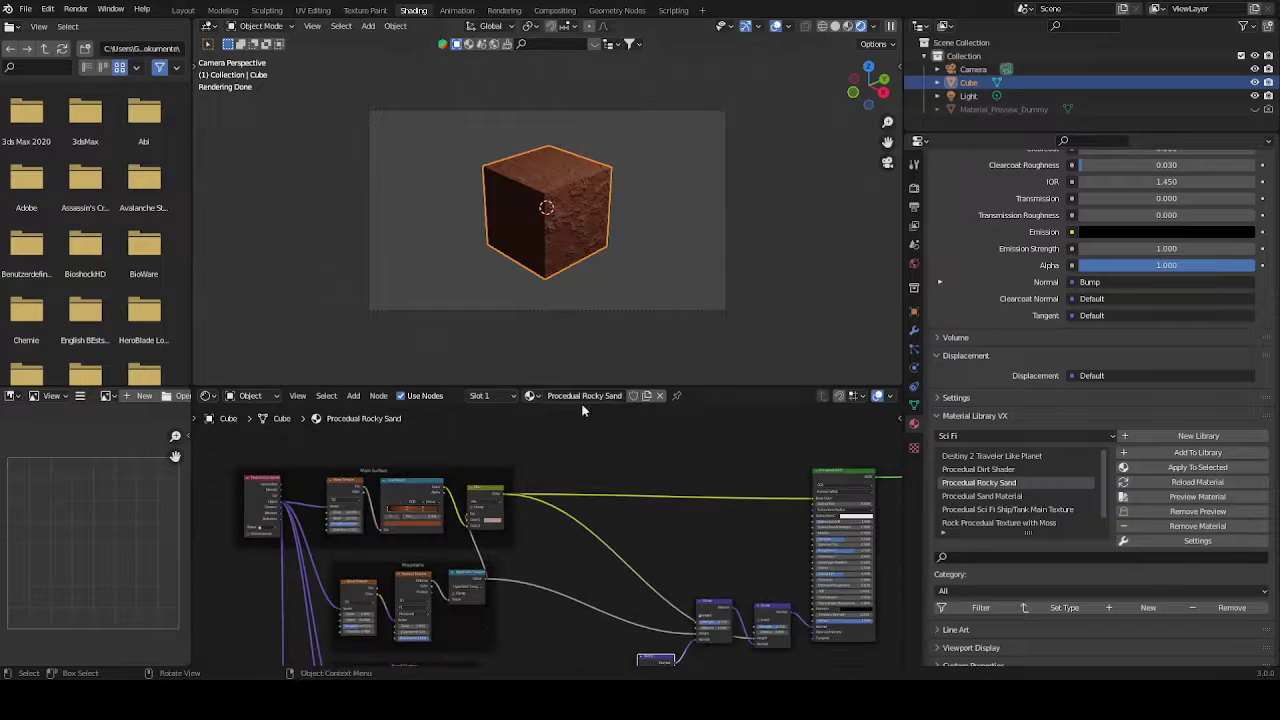
# Examine the cube's rocky sand surface up close together with the material's node tree
pyautogui.scroll(-4, 594, 503)
pyautogui.scroll(5, 565, 446)
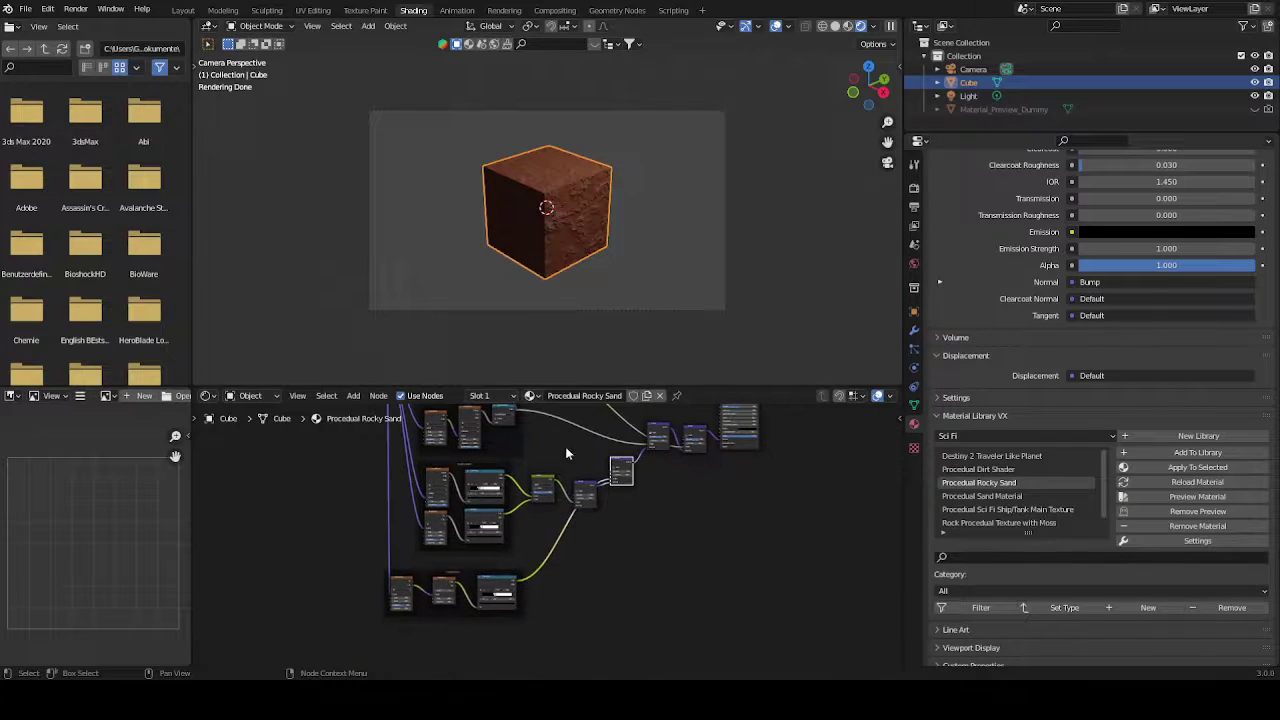
pyautogui.scroll(4, 608, 233)
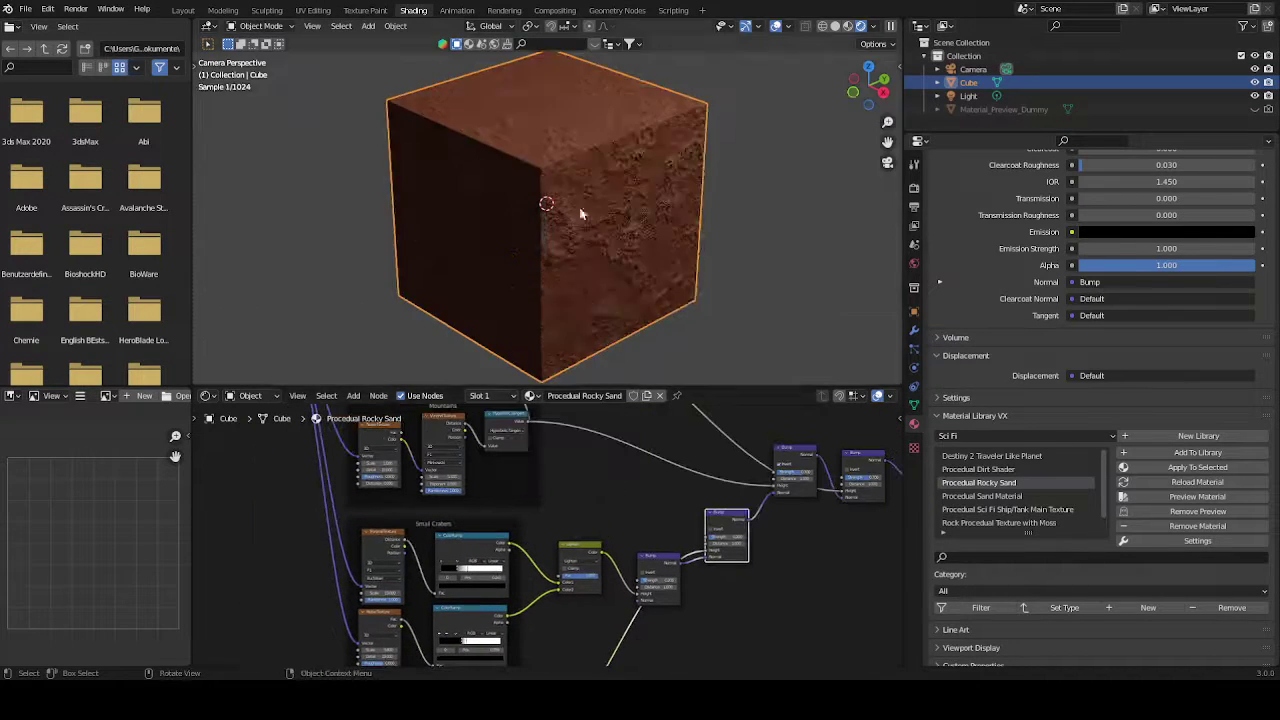
pyautogui.scroll(3, 591, 491)
pyautogui.moveTo(600, 490); pyautogui.dragTo(681, 515, button='middle')
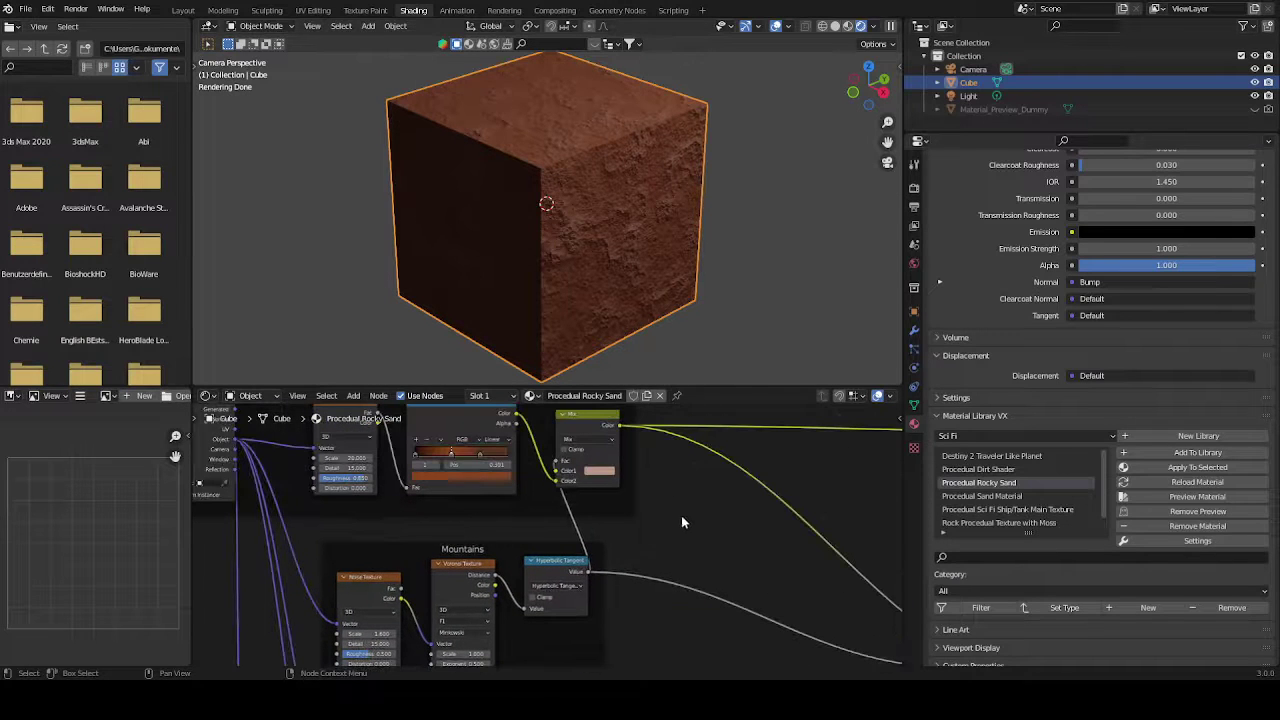
pyautogui.scroll(5, 605, 172)
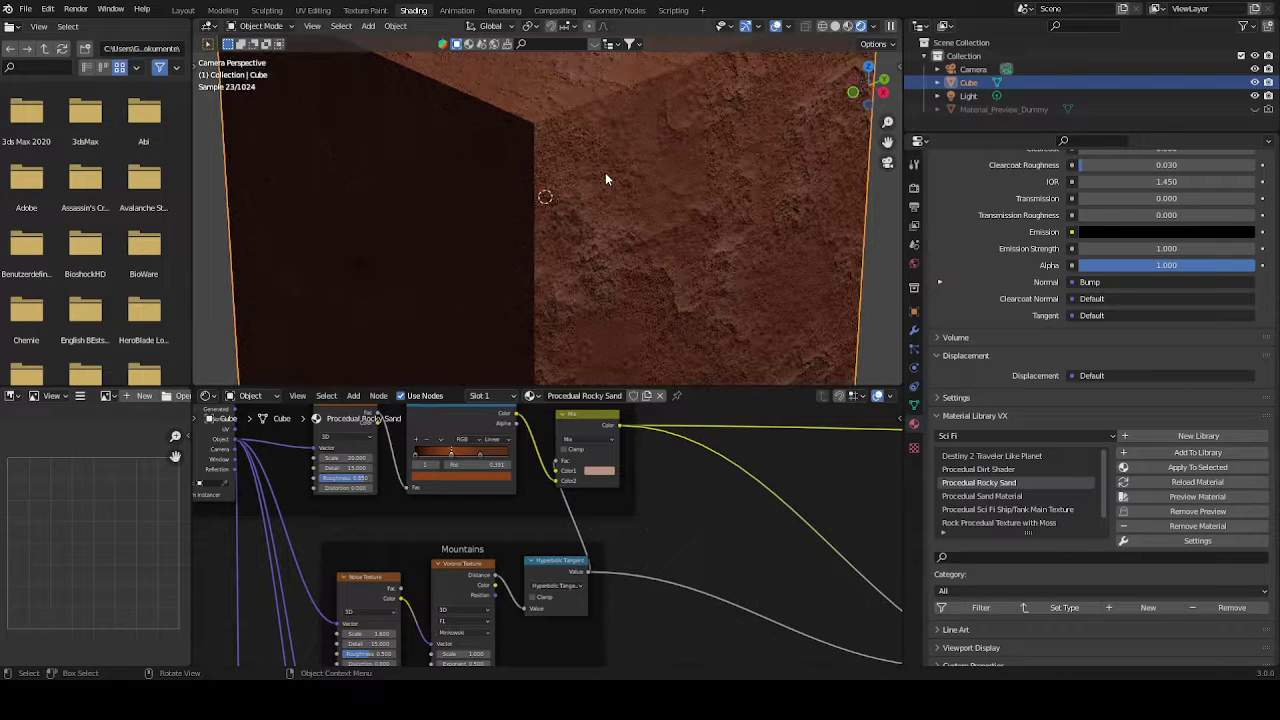
# Examine the Main Surface and Mountains node groups and how they connect to the Bump nodes and the shader
pyautogui.scroll(-5, 665, 537)
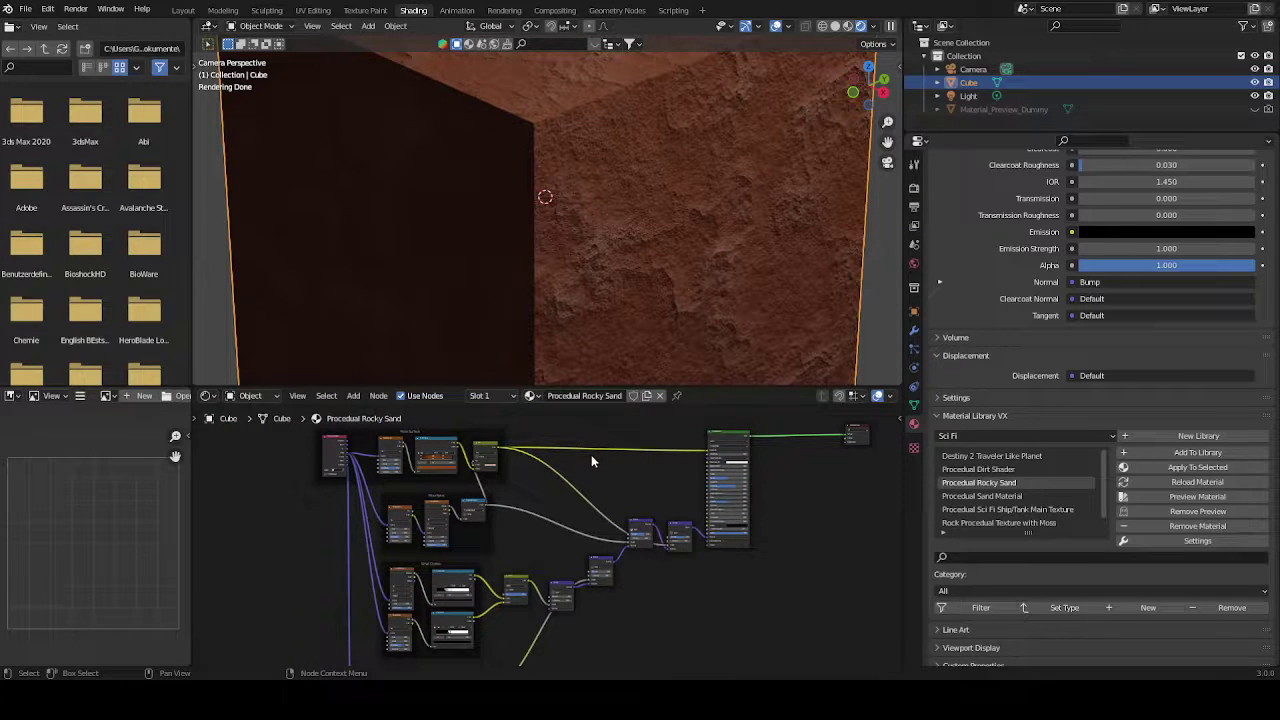
pyautogui.scroll(6, 591, 458)
pyautogui.moveTo(476, 466); pyautogui.dragTo(672, 508, button='middle')
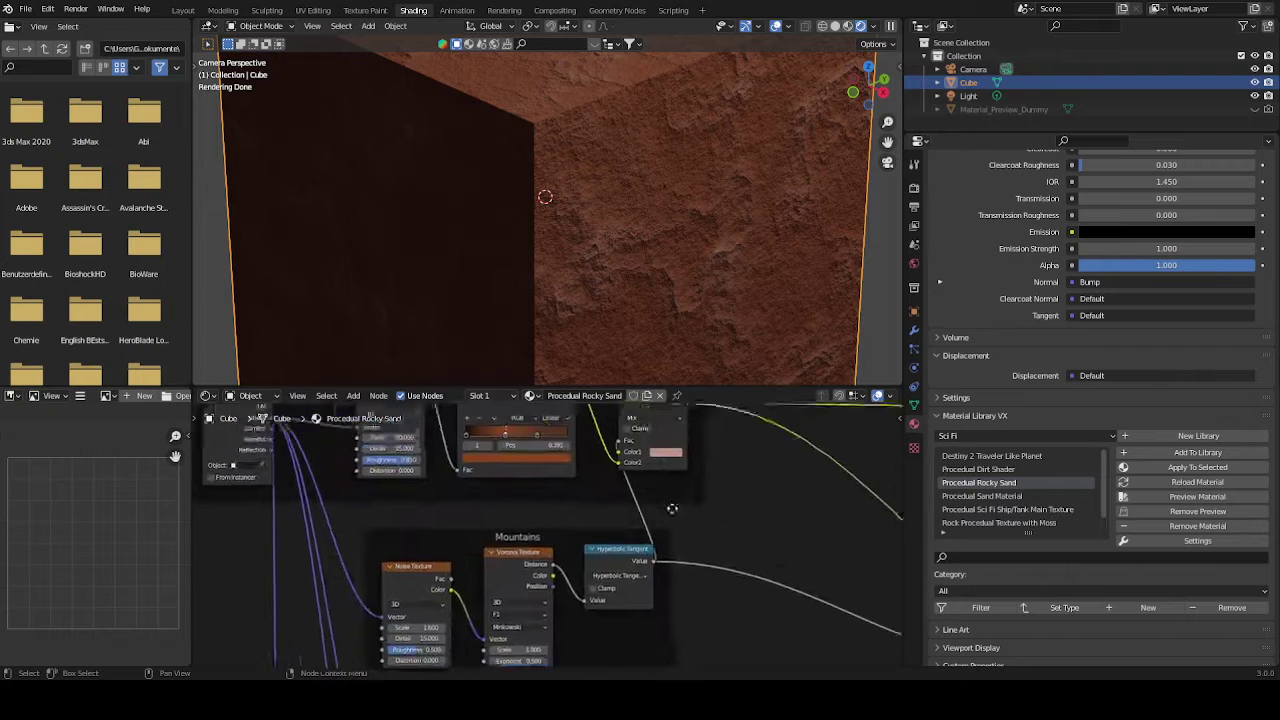
pyautogui.scroll(2, 665, 518)
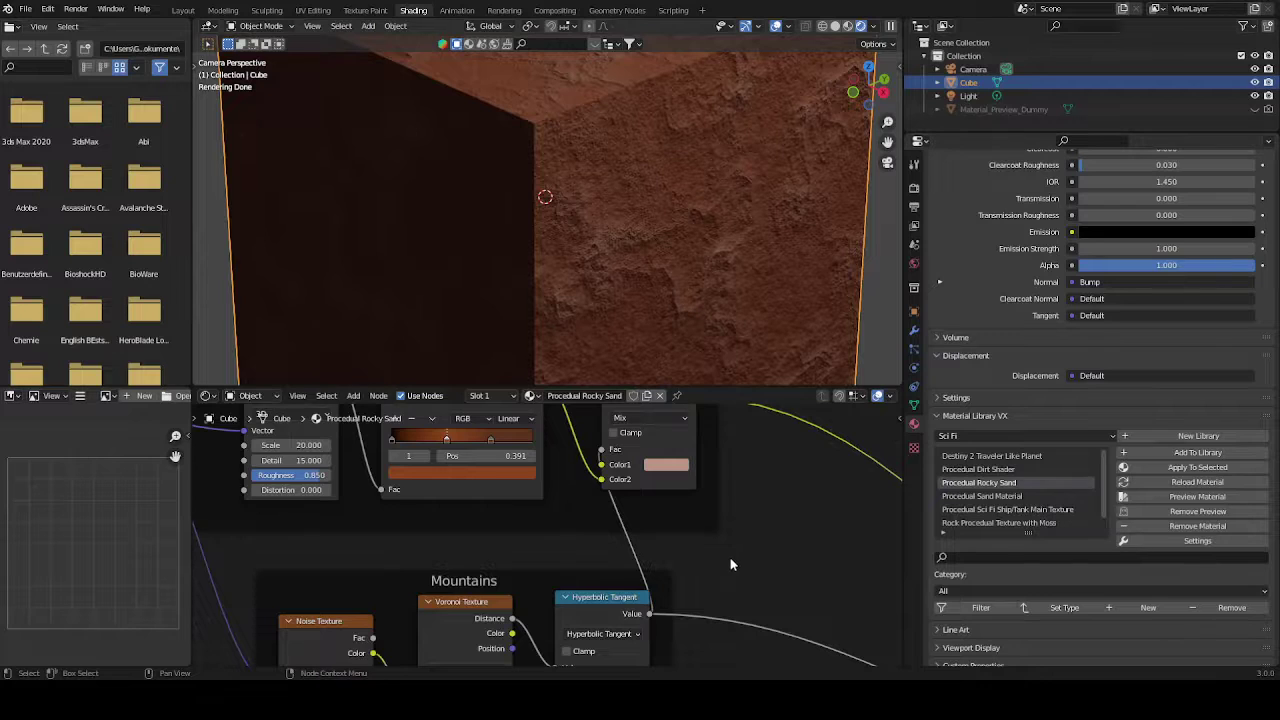
pyautogui.scroll(-4, 730, 557)
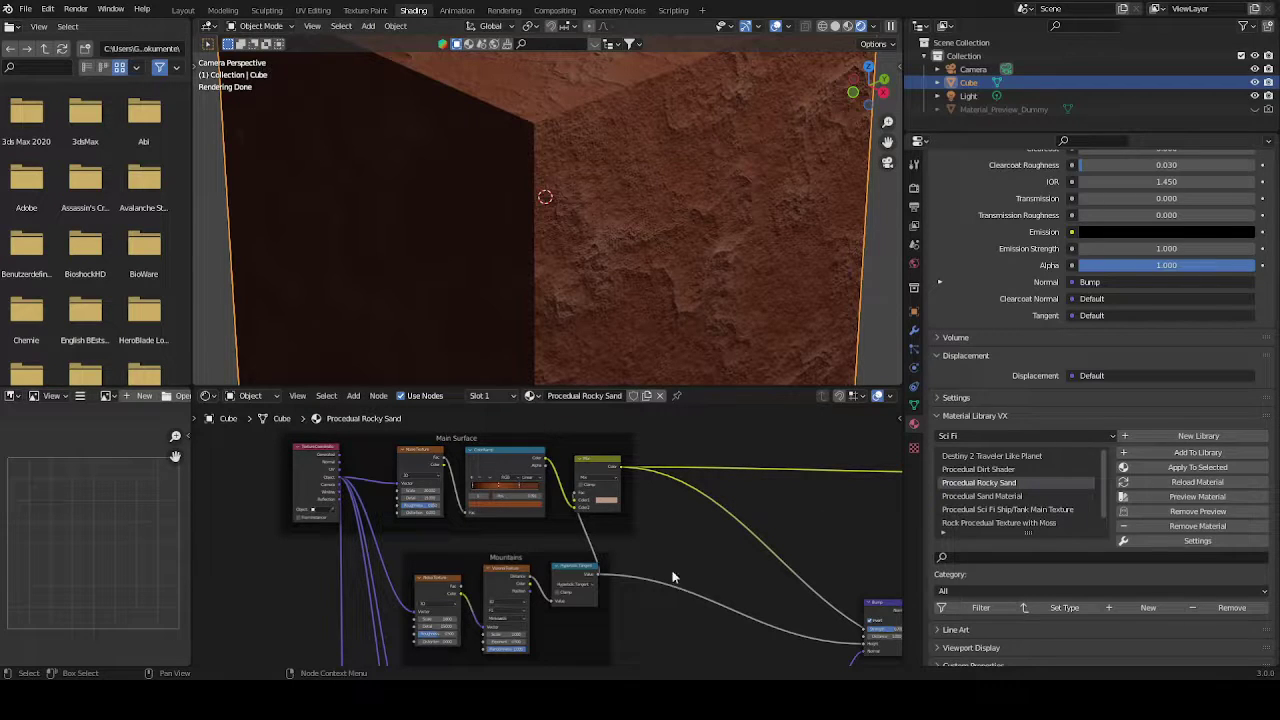
pyautogui.scroll(2, 629, 540)
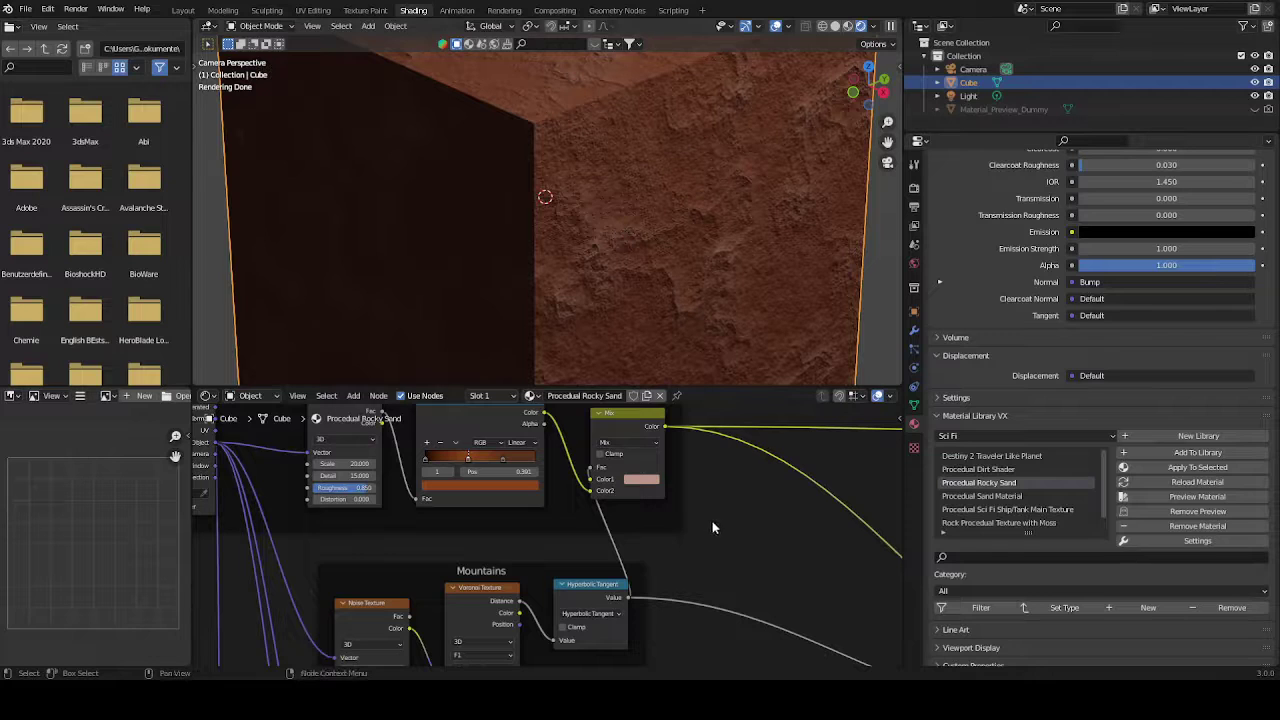
pyautogui.scroll(-4, 714, 519)
pyautogui.scroll(5, 600, 515)
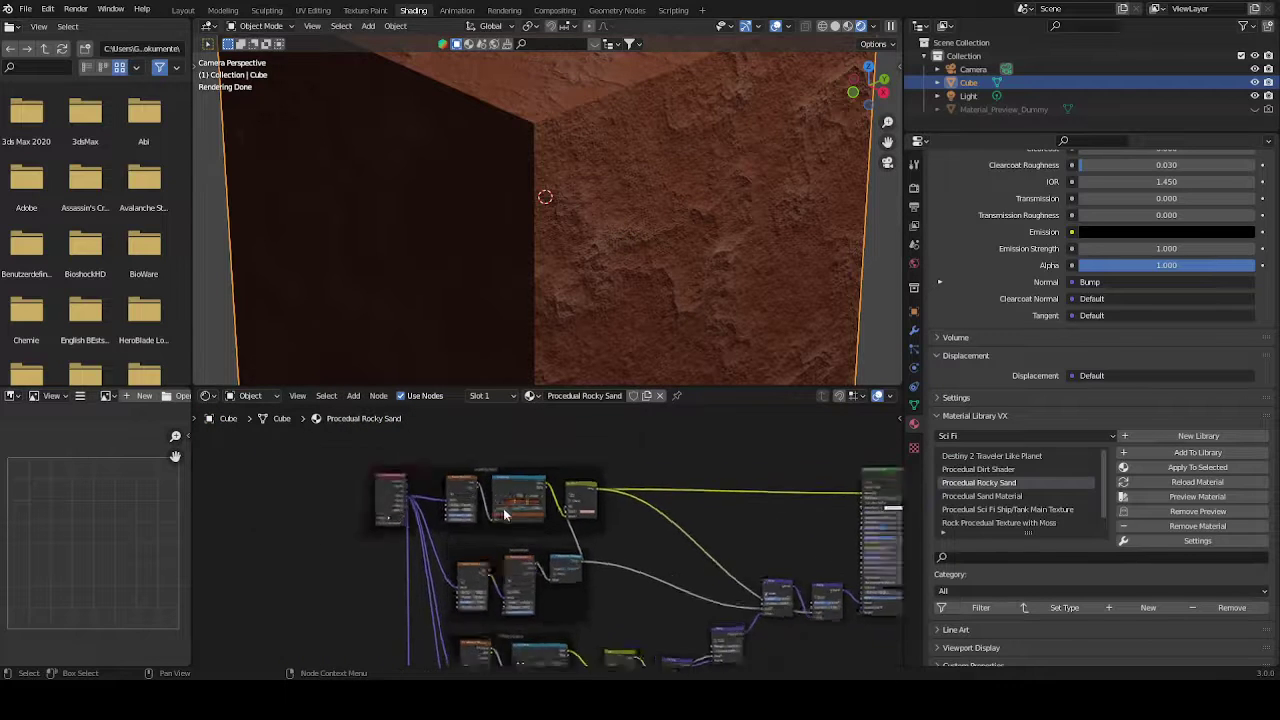
pyautogui.scroll(-1, 670, 460)
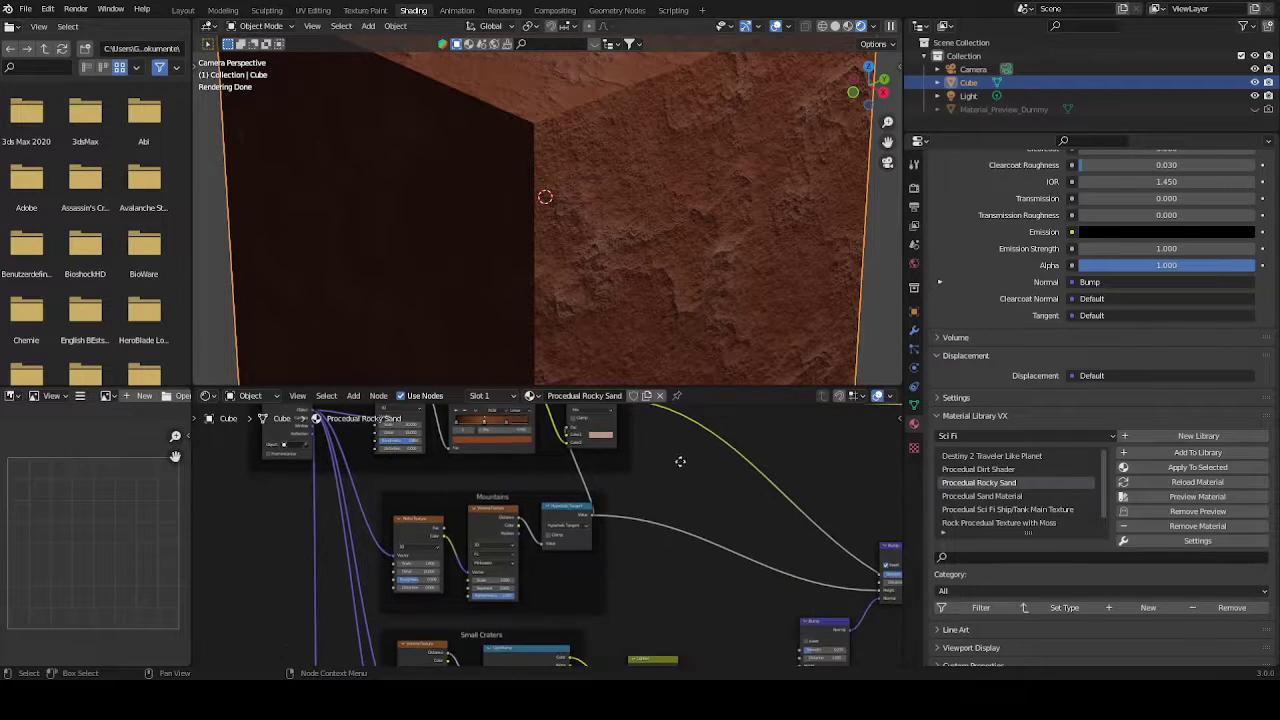
pyautogui.scroll(2, 527, 458)
pyautogui.scroll(3, 527, 458)
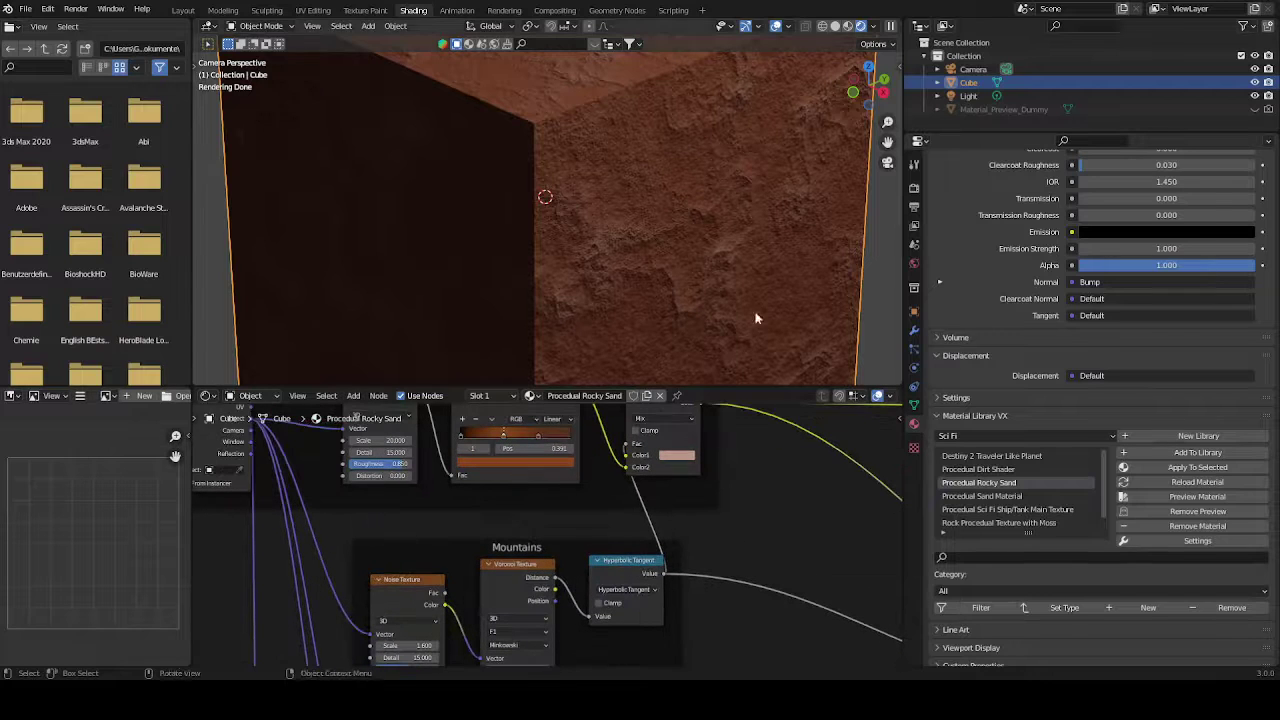
pyautogui.moveTo(768, 511); pyautogui.dragTo(771, 541, button='middle')
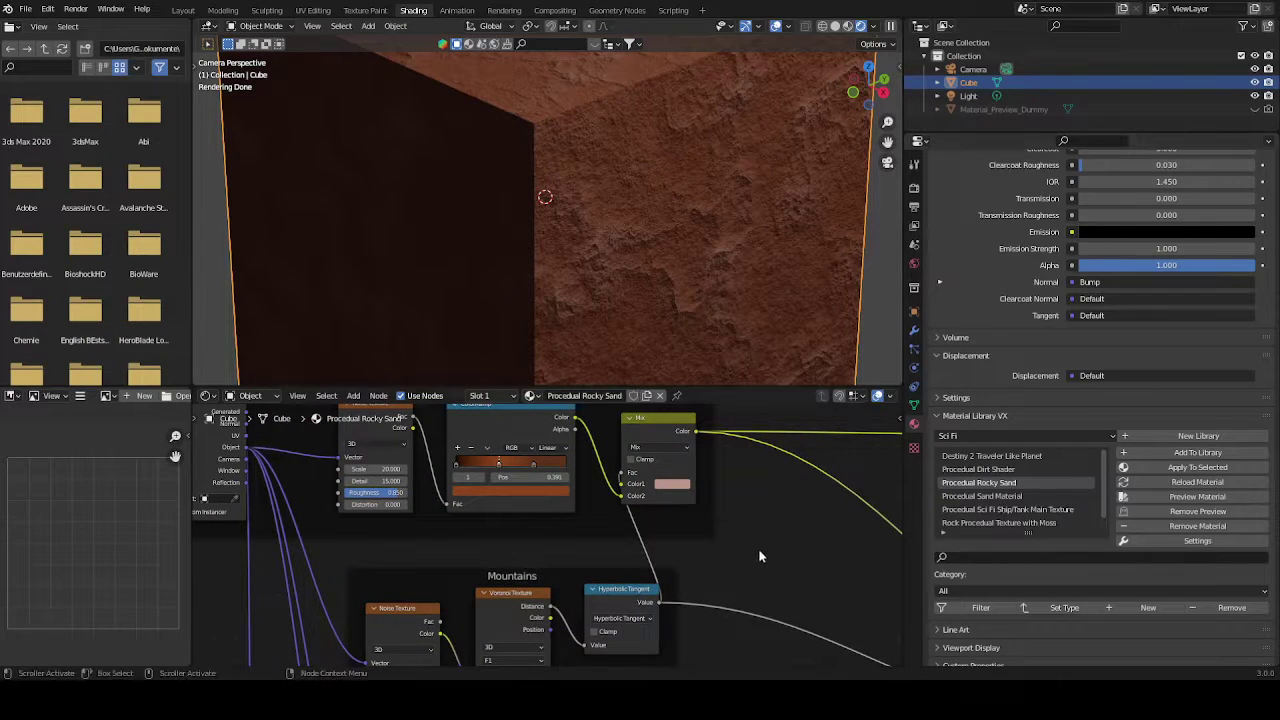
pyautogui.scroll(-2, 793, 540)
pyautogui.scroll(-2, 793, 533)
pyautogui.moveTo(747, 520); pyautogui.dragTo(617, 479, button='middle')
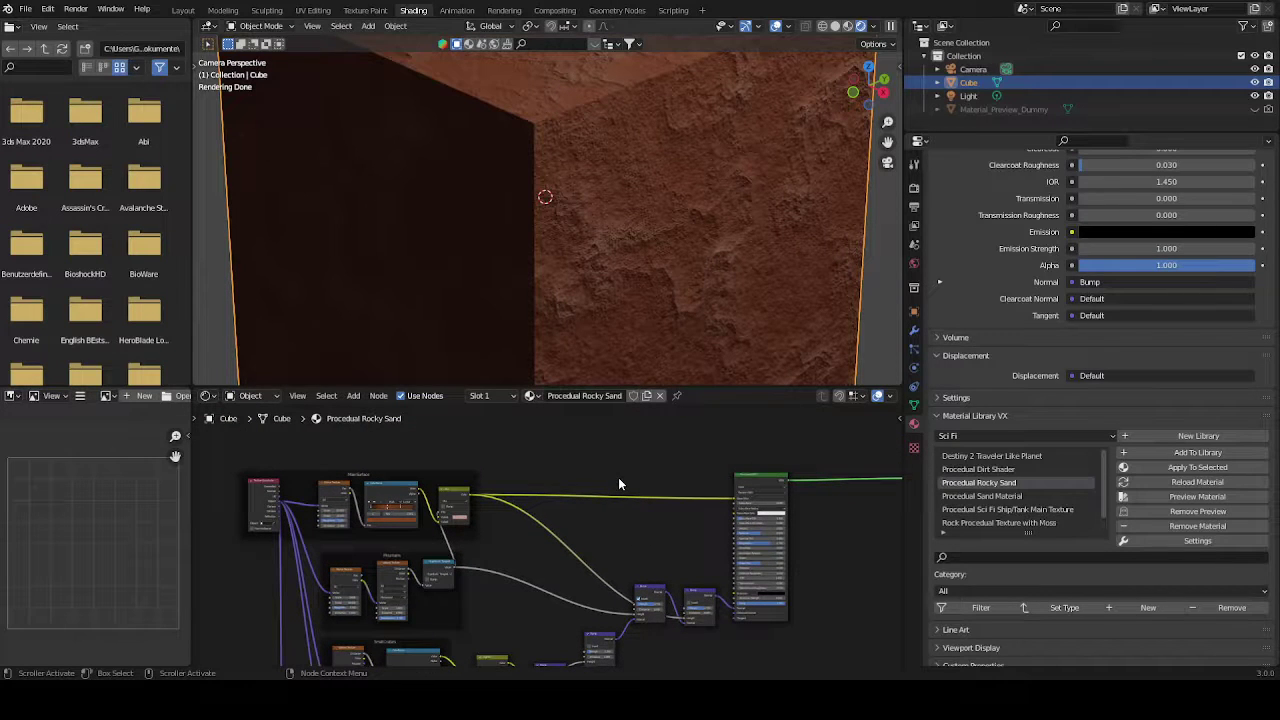
# Examine the rocky sand node tree alongside the material's Principled BSDF settings, the Material Library VX list and the whole cube
pyautogui.scroll(-1, 618, 480)
pyautogui.moveTo(618, 480); pyautogui.dragTo(632, 446, button='middle')
pyautogui.scroll(2, 544, 471)
pyautogui.moveTo(544, 471); pyautogui.dragTo(611, 492, button='middle')
pyautogui.scroll(5, 997, 271)
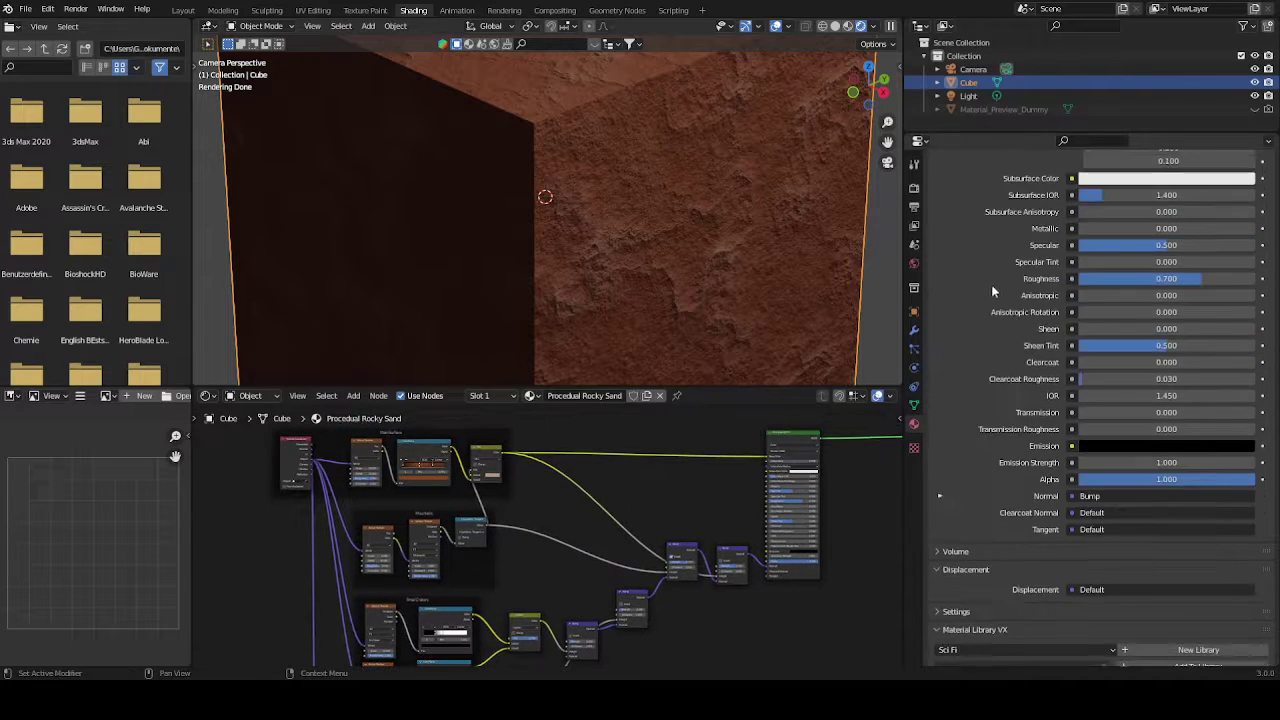
pyautogui.scroll(6, 997, 271)
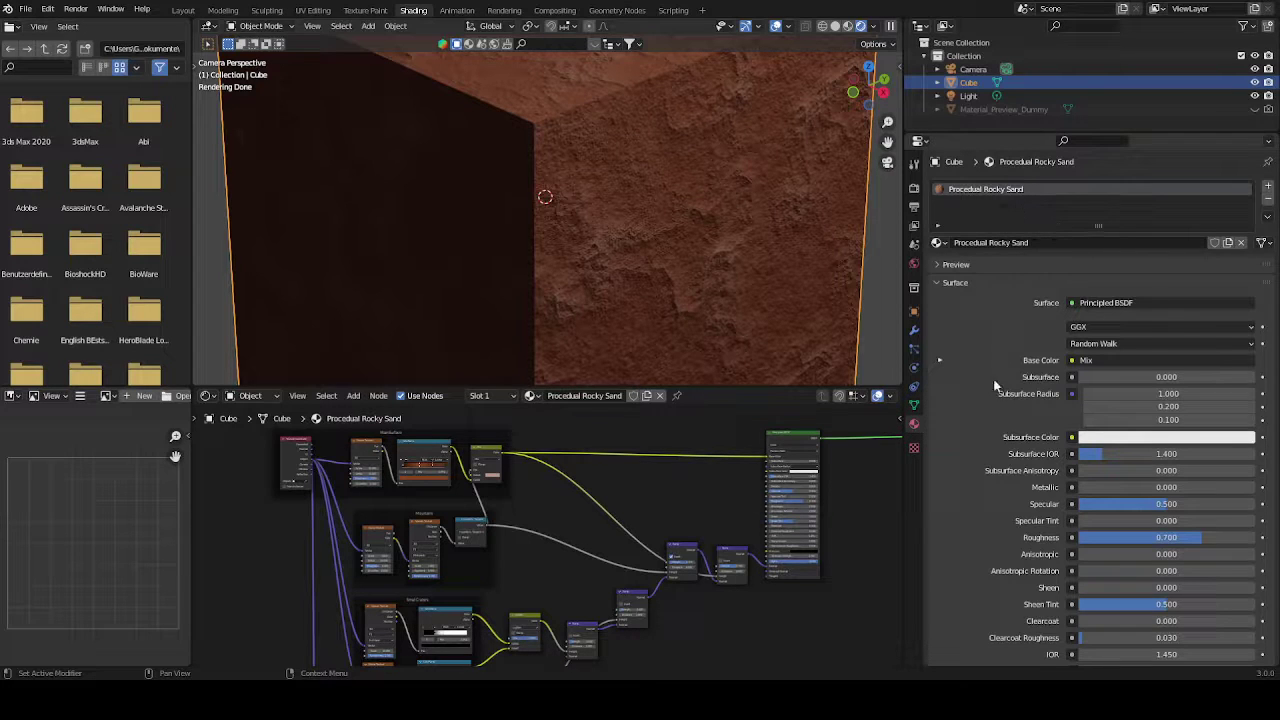
pyautogui.scroll(-12, 1011, 426)
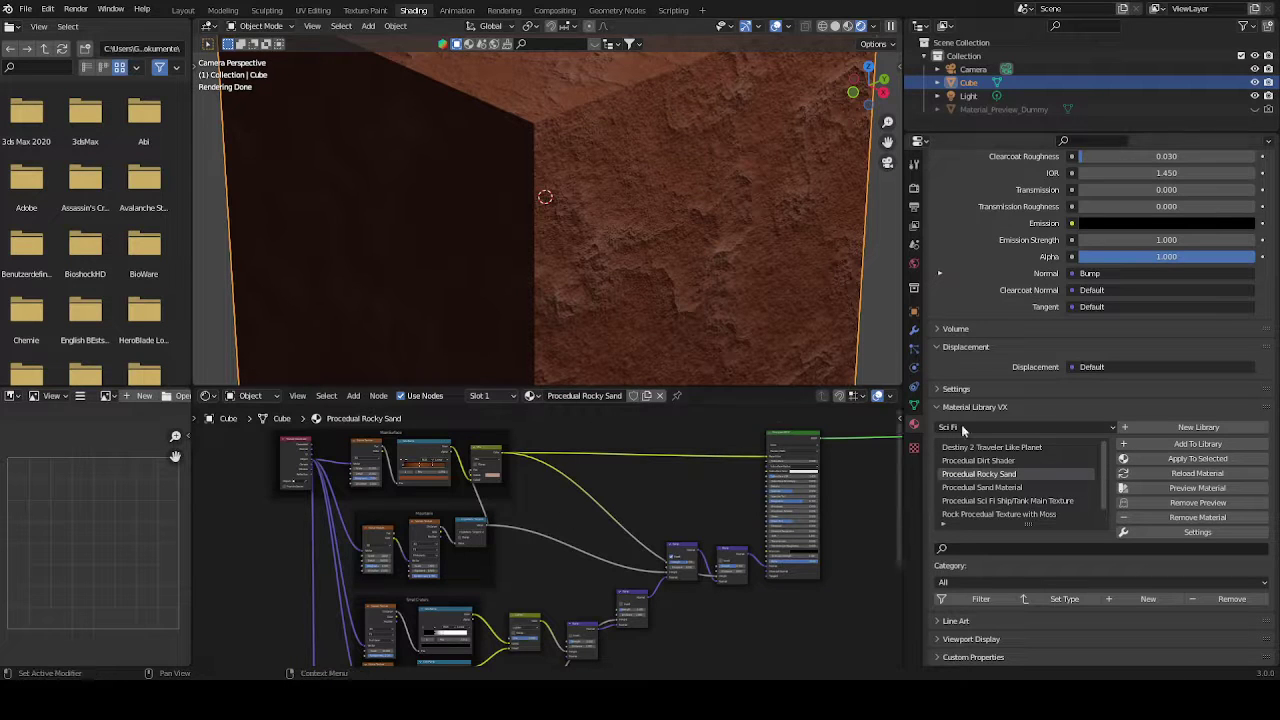
pyautogui.scroll(10, 1021, 449)
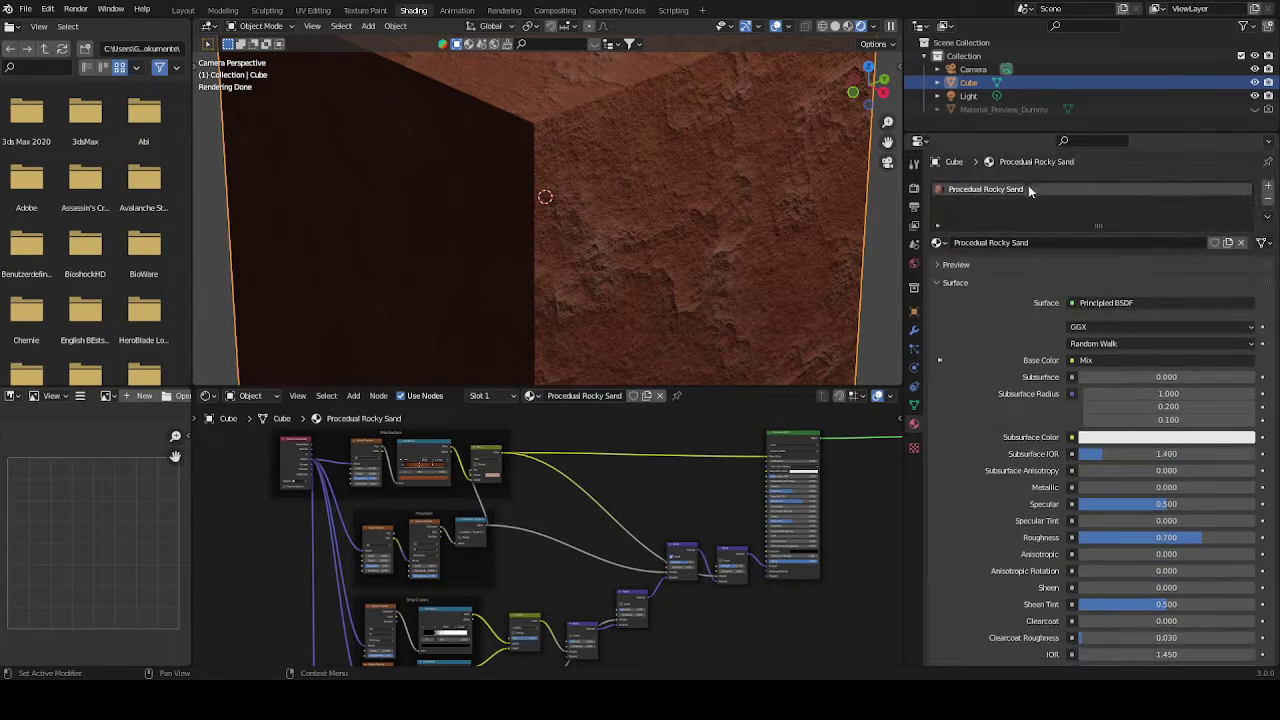
pyautogui.scroll(-10, 994, 319)
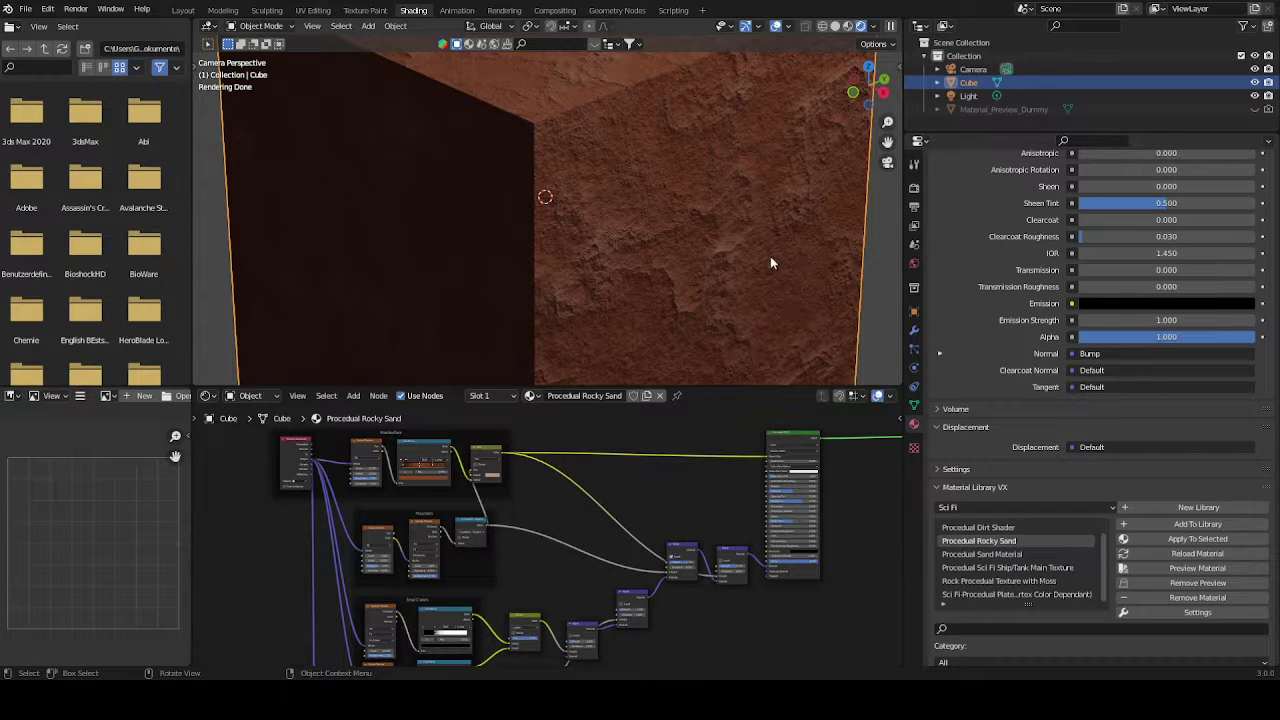
pyautogui.press('Home')
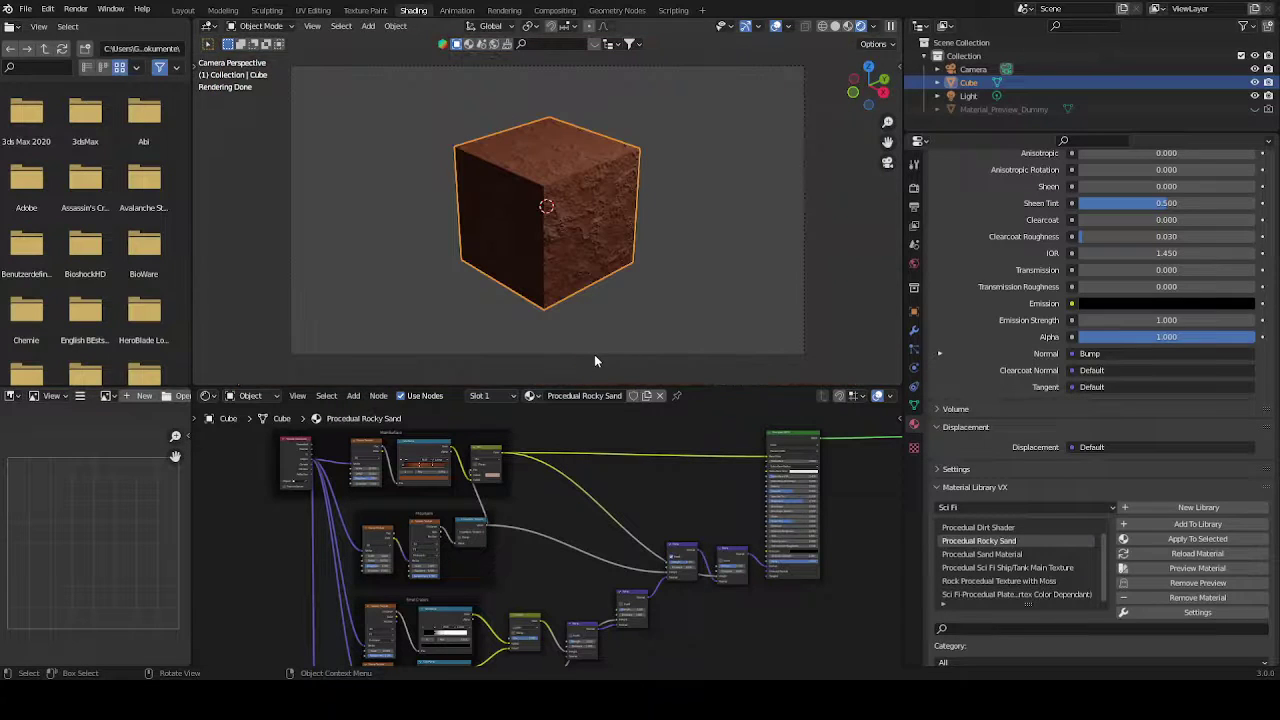
pyautogui.moveTo(560, 515); pyautogui.dragTo(640, 470, button='middle')
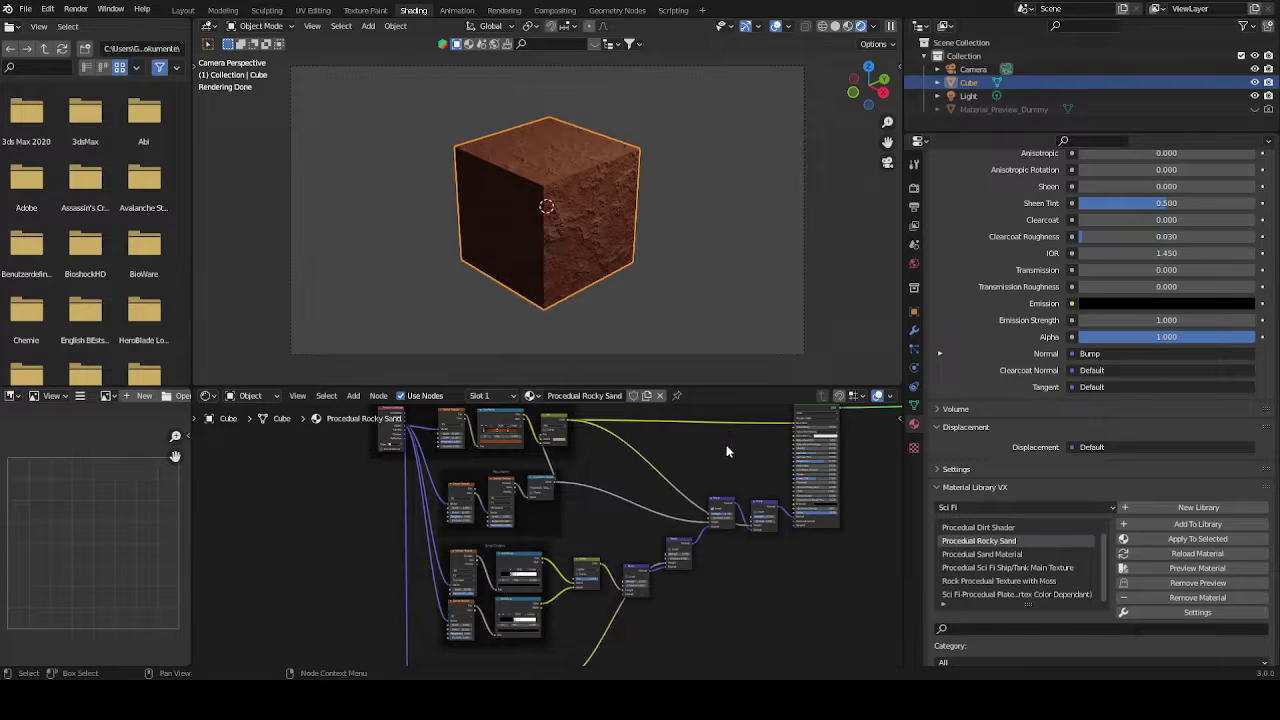
# Deselect the cube and switch to the Layout workspace for a larger rendered view of it
pyautogui.click(748, 266)
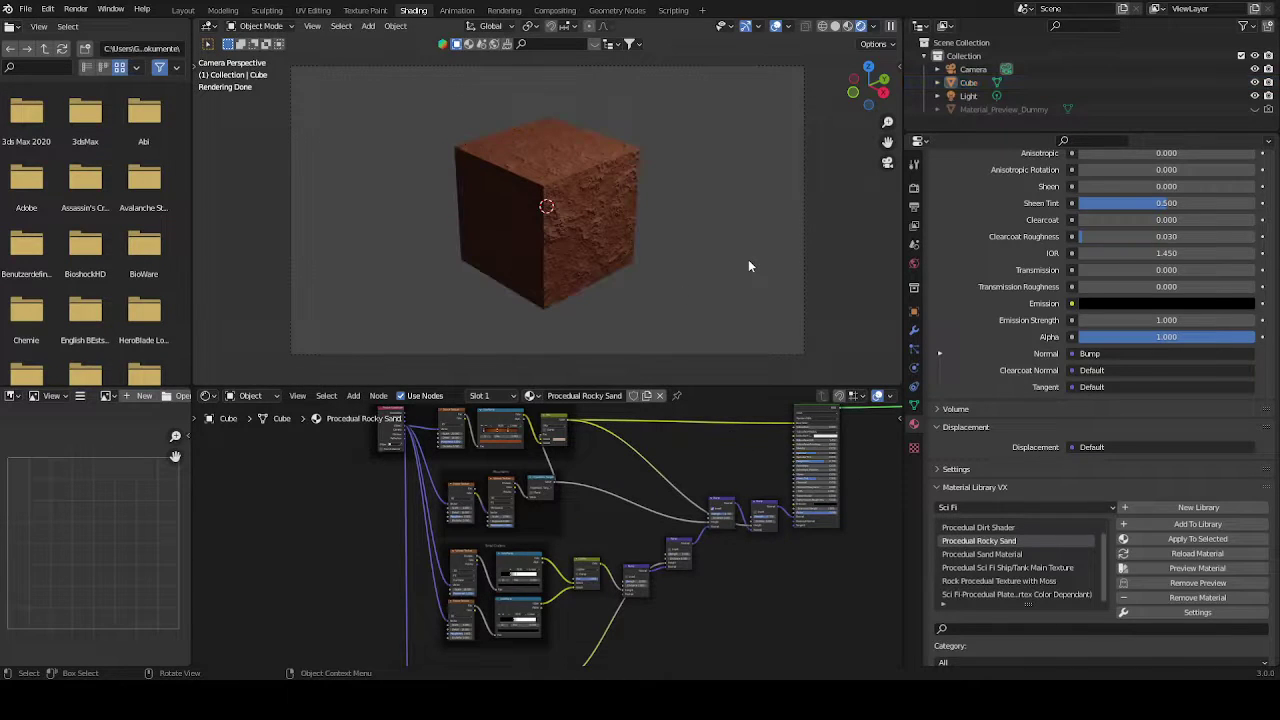
pyautogui.click(183, 10)
pyautogui.scroll(3, 532, 240)
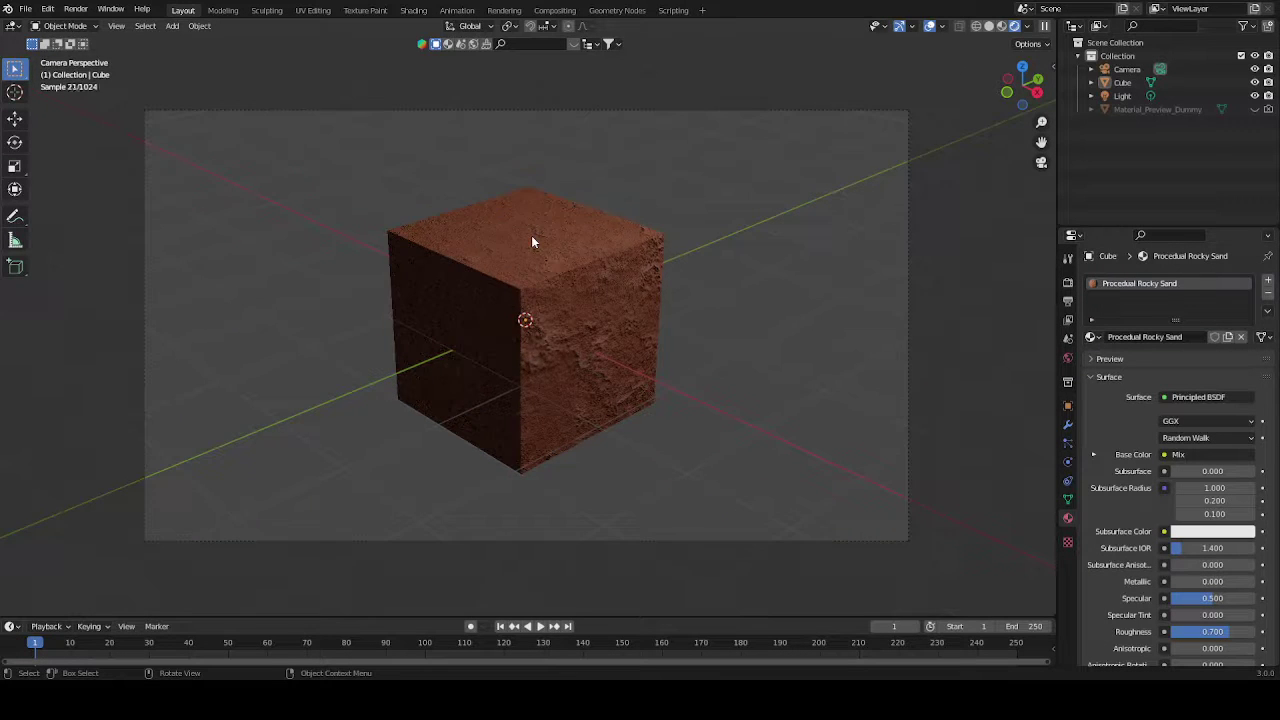
pyautogui.scroll(2, 532, 242)
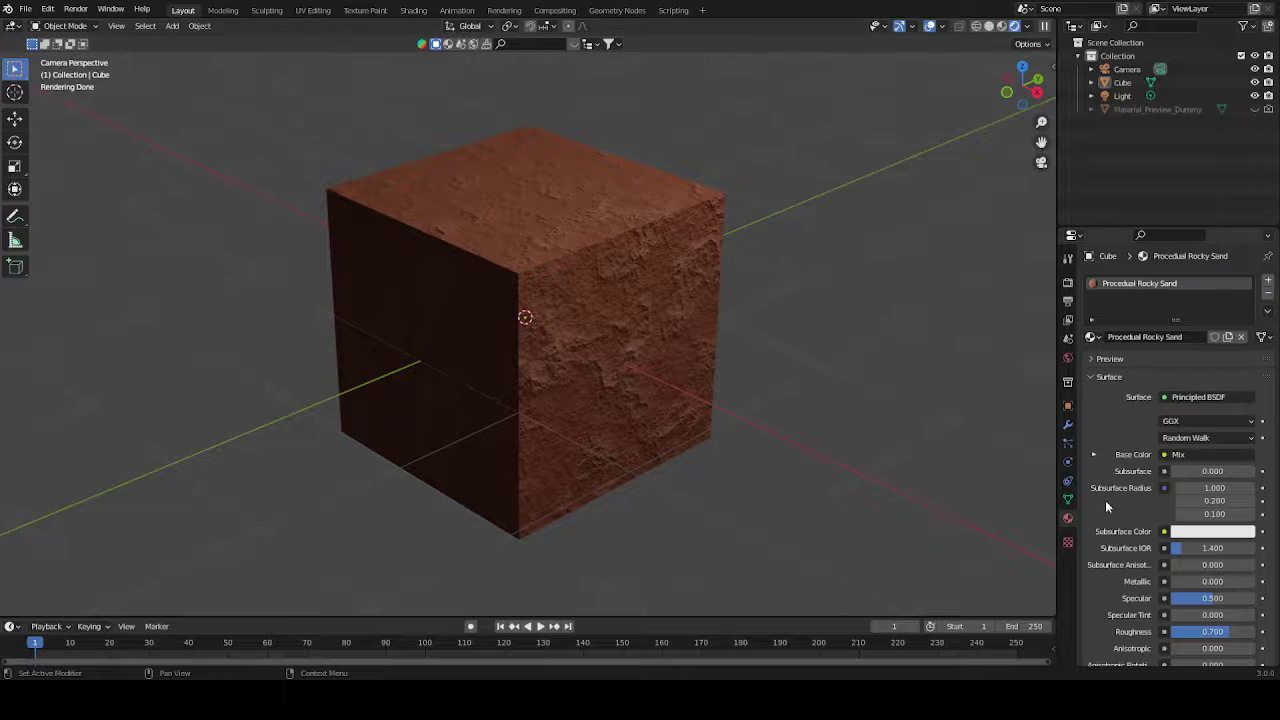
# Review the Sci Fi library's material list and inspect the rendered cube from another angle, returning to the camera view
pyautogui.scroll(-10, 1105, 500)
pyautogui.scroll(-2, 1113, 553)
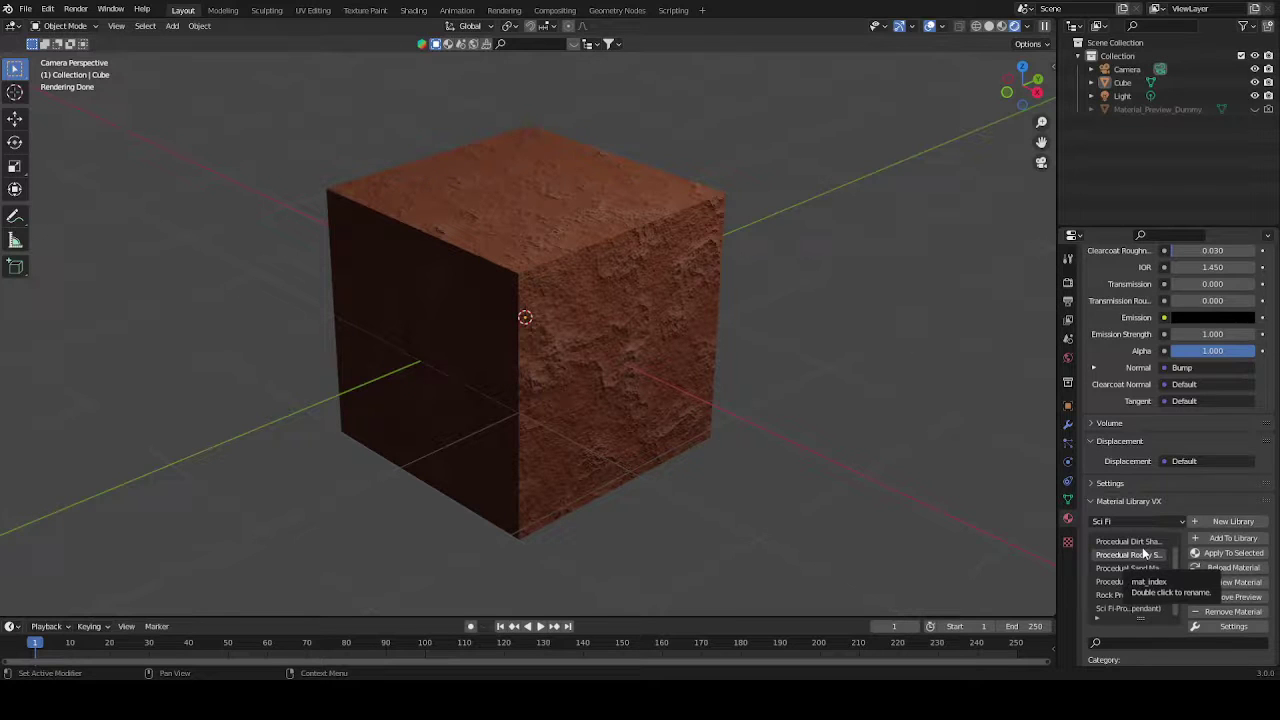
pyautogui.scroll(-4, 754, 270)
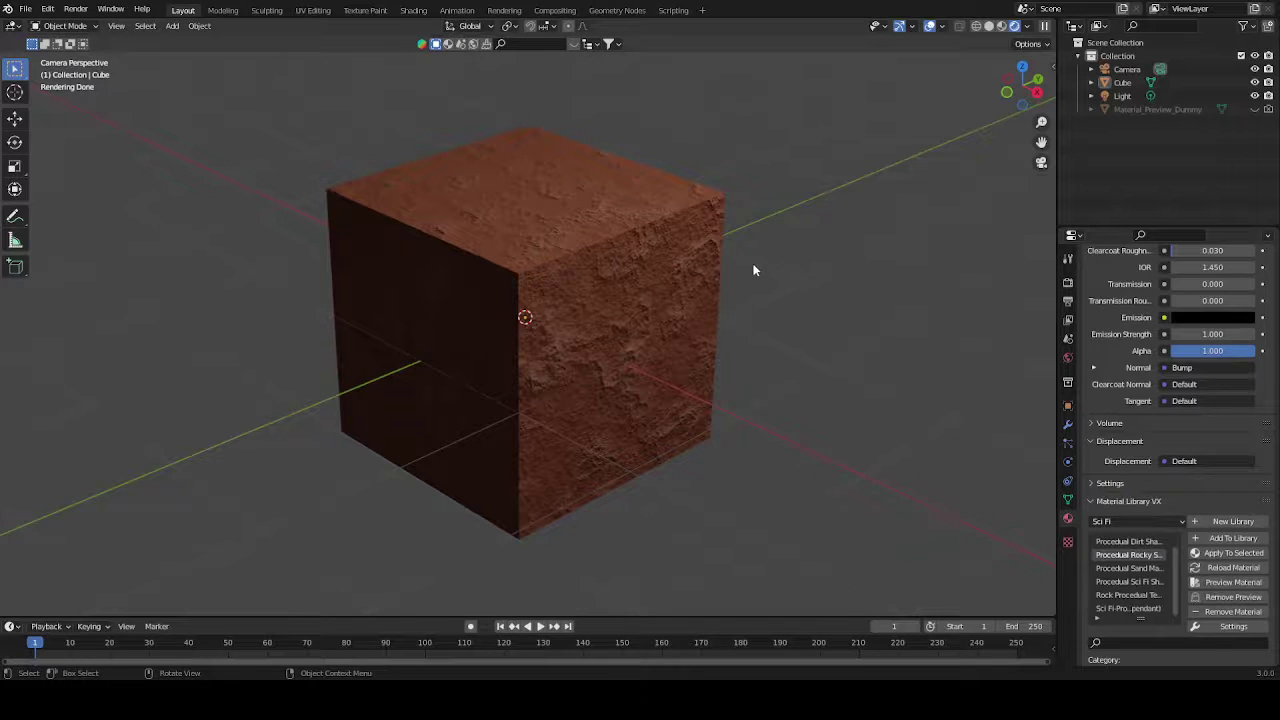
pyautogui.moveTo(751, 263); pyautogui.dragTo(628, 316, button='middle')
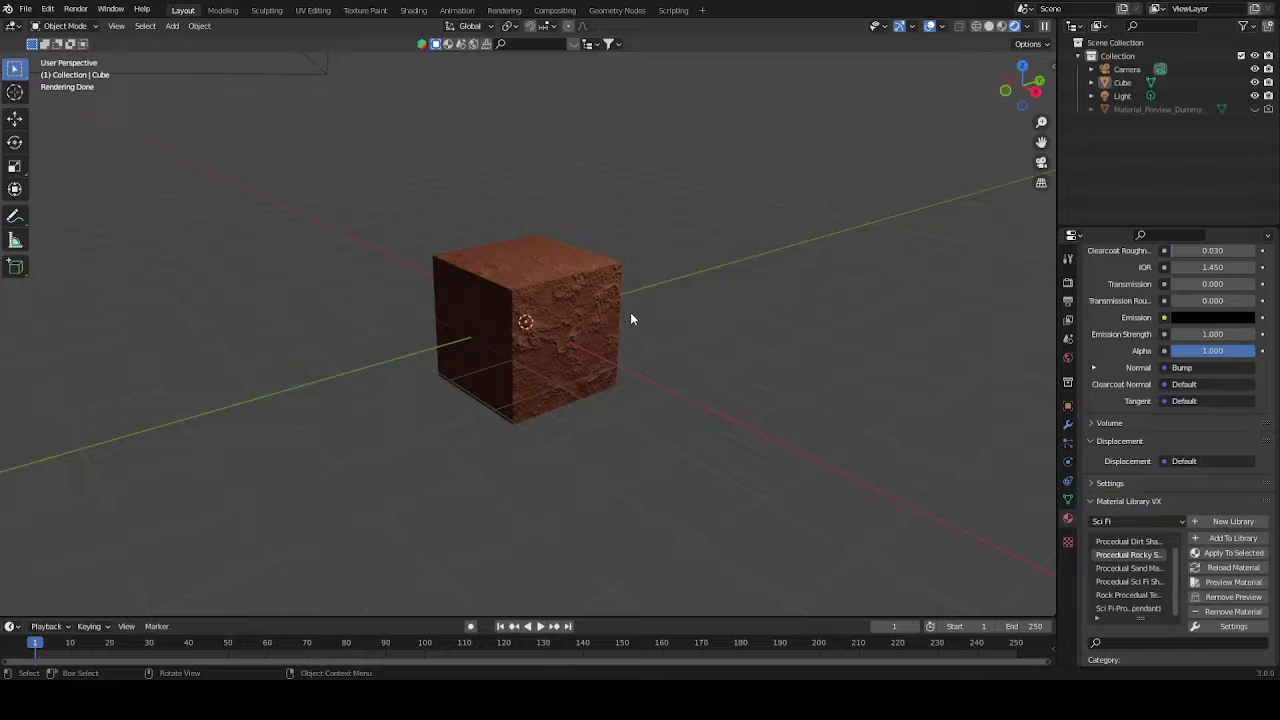
pyautogui.scroll(3, 630, 318)
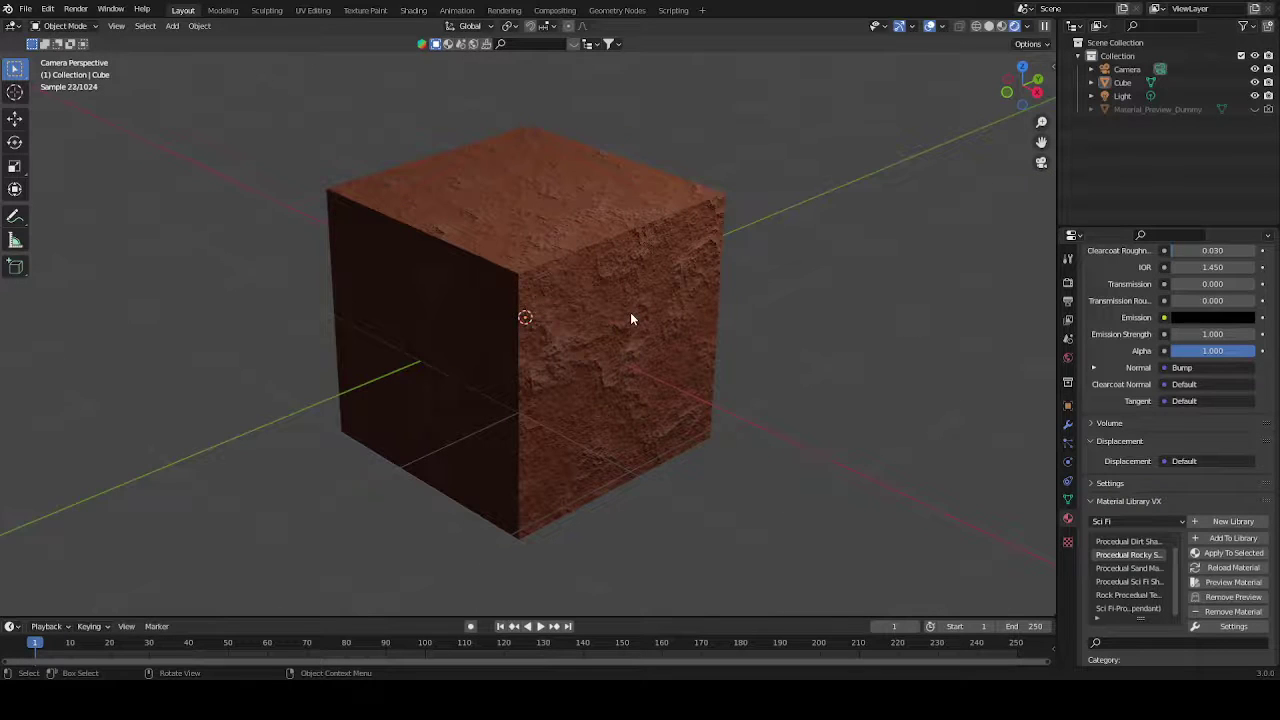
pyautogui.press('KP_0')
pyautogui.scroll(-1, 573, 343)
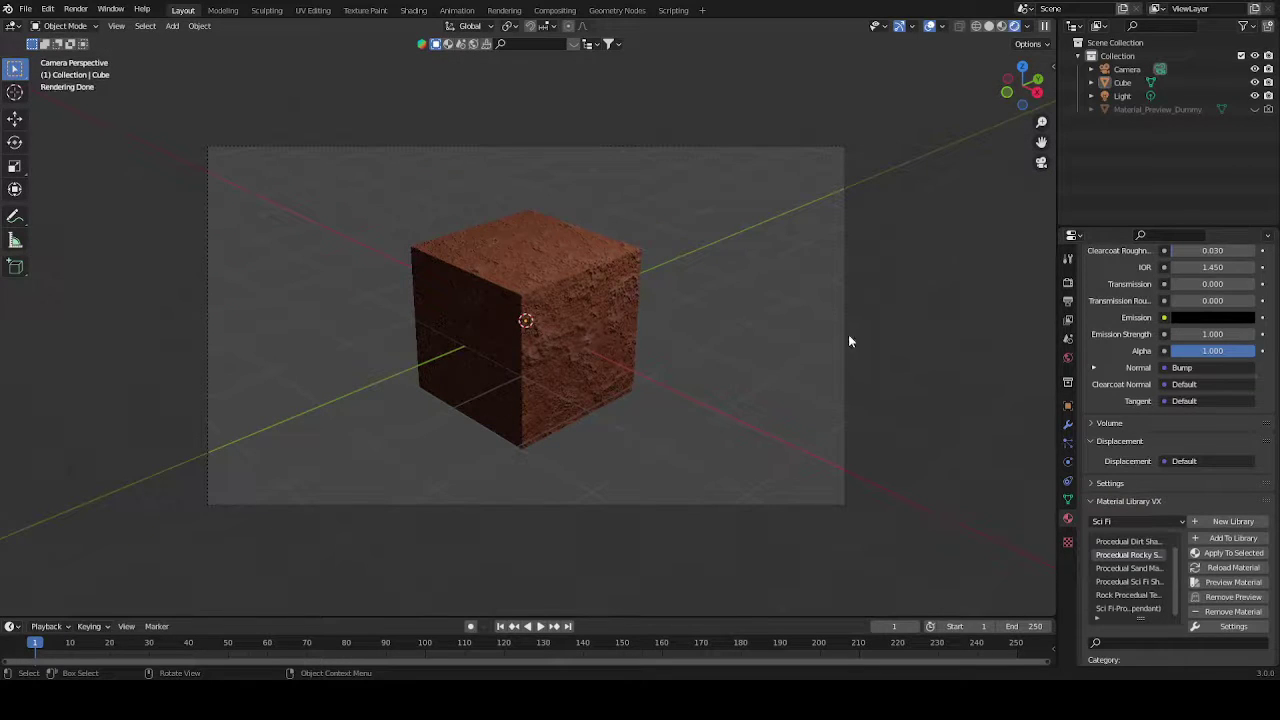